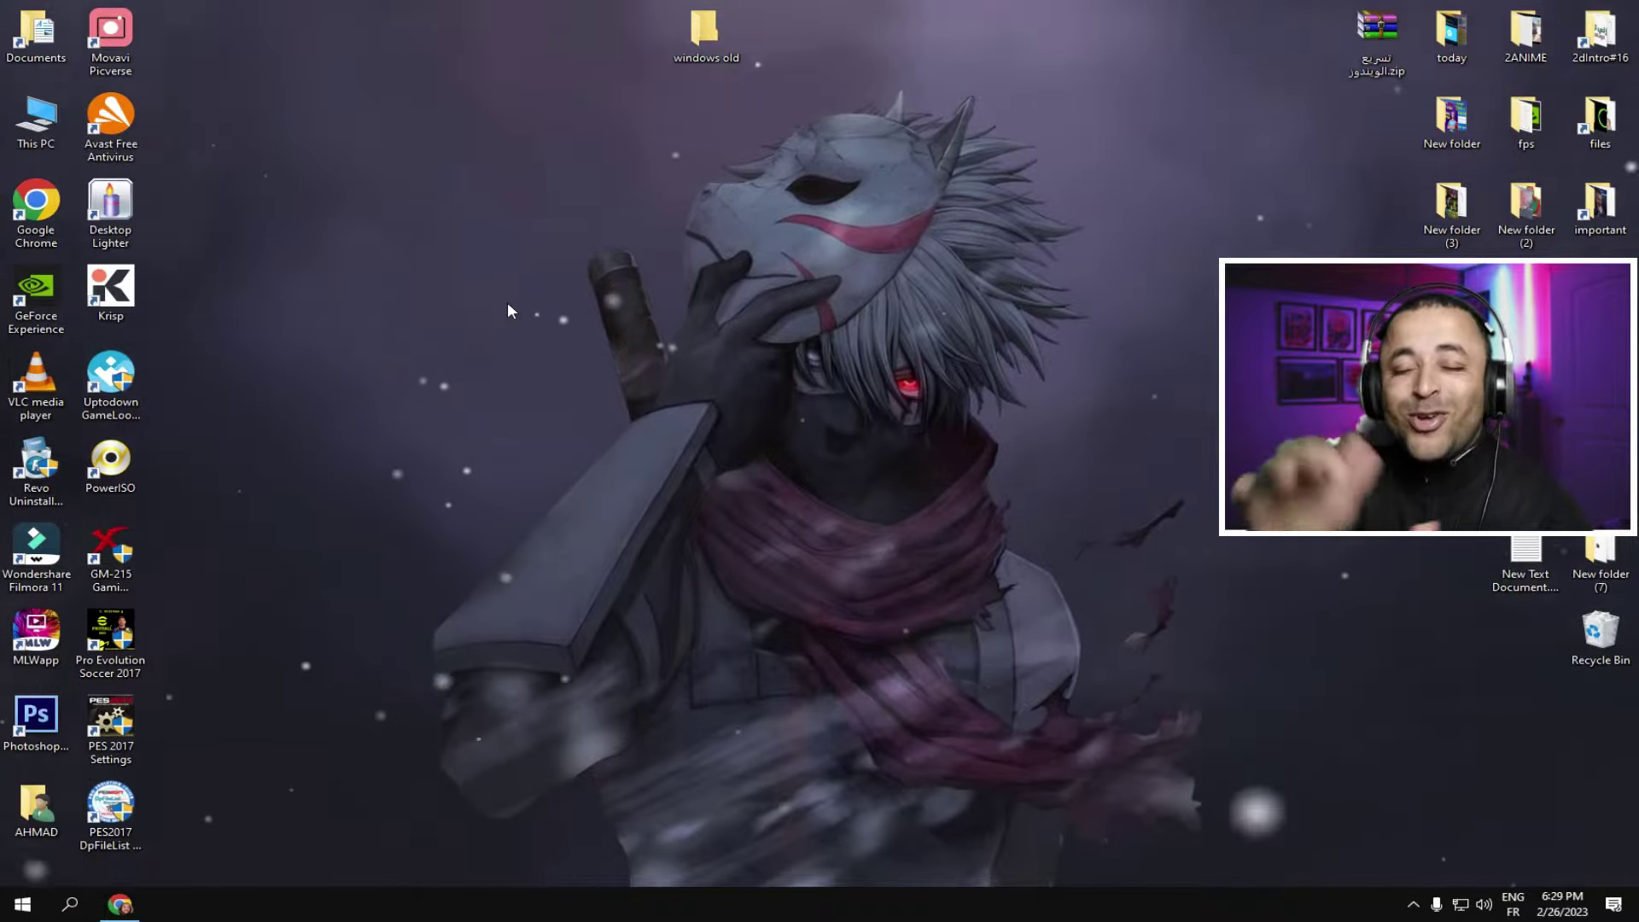
# Step: Check the size of the Windows.old folder on the C: drive in its properties
pyautogui.doubleClick(65, 120)
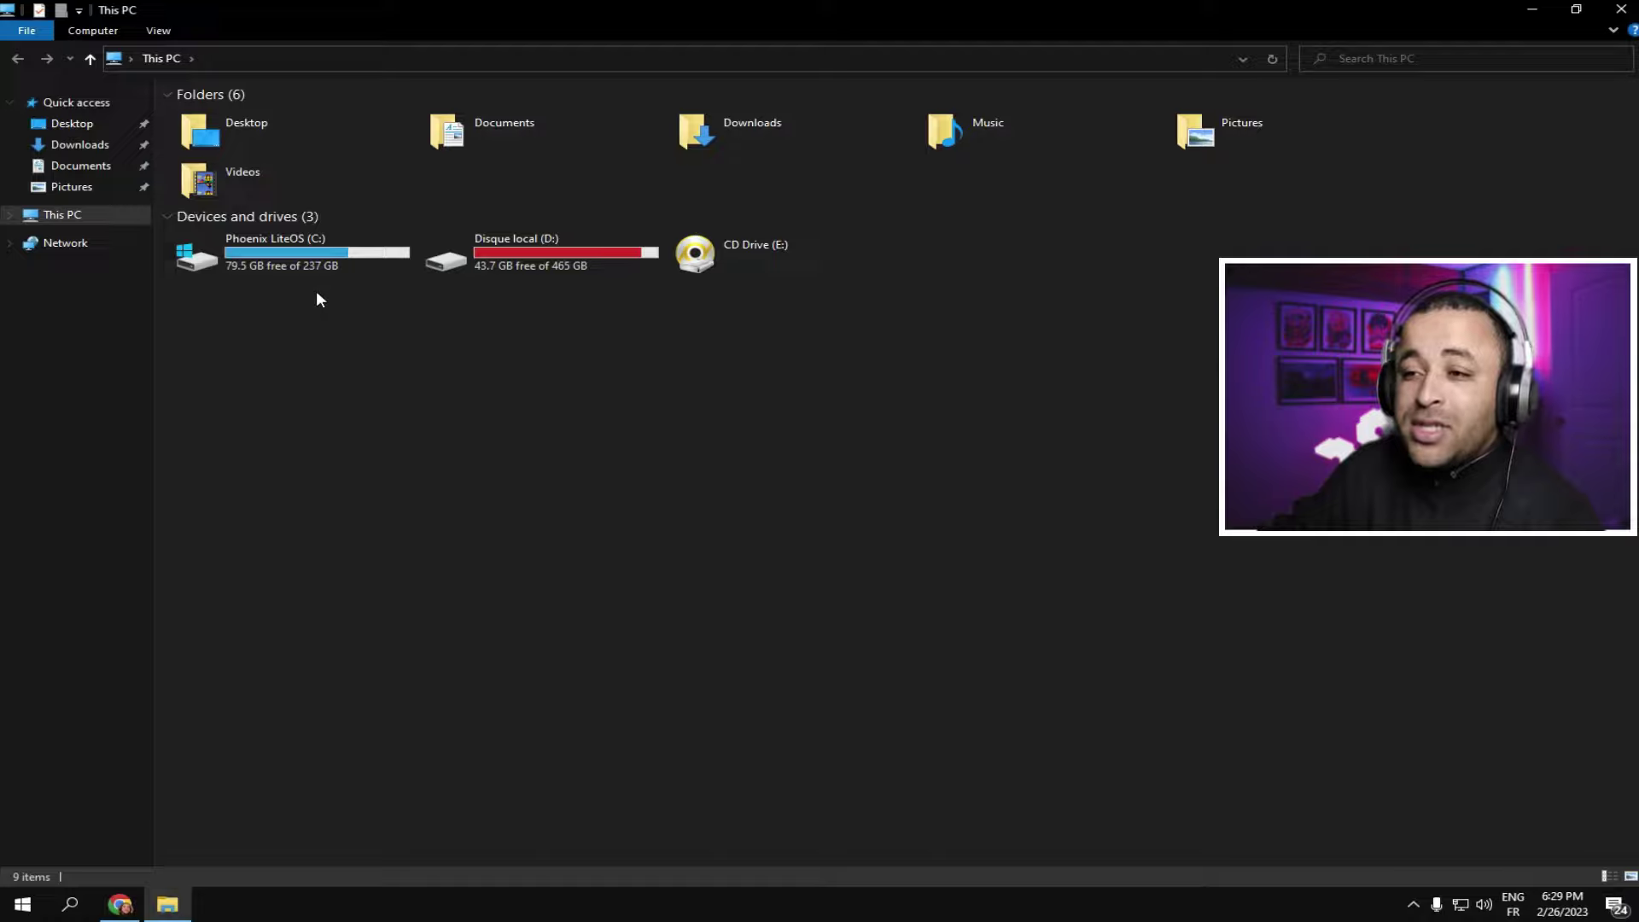
pyautogui.doubleClick(274, 269)
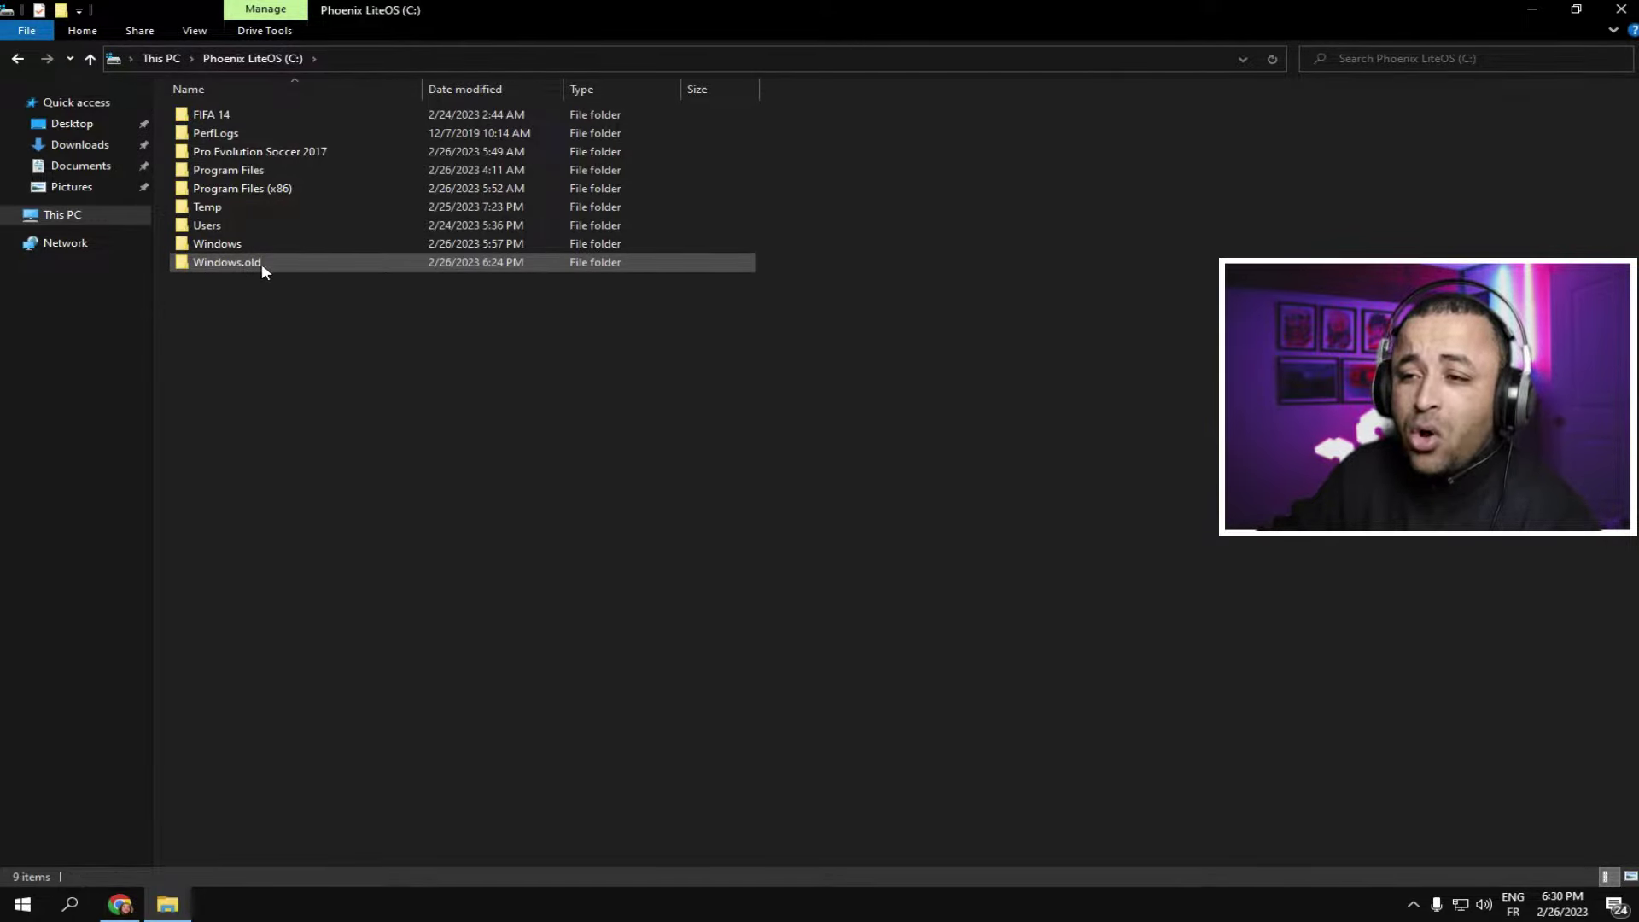
pyautogui.rightClick(232, 265)
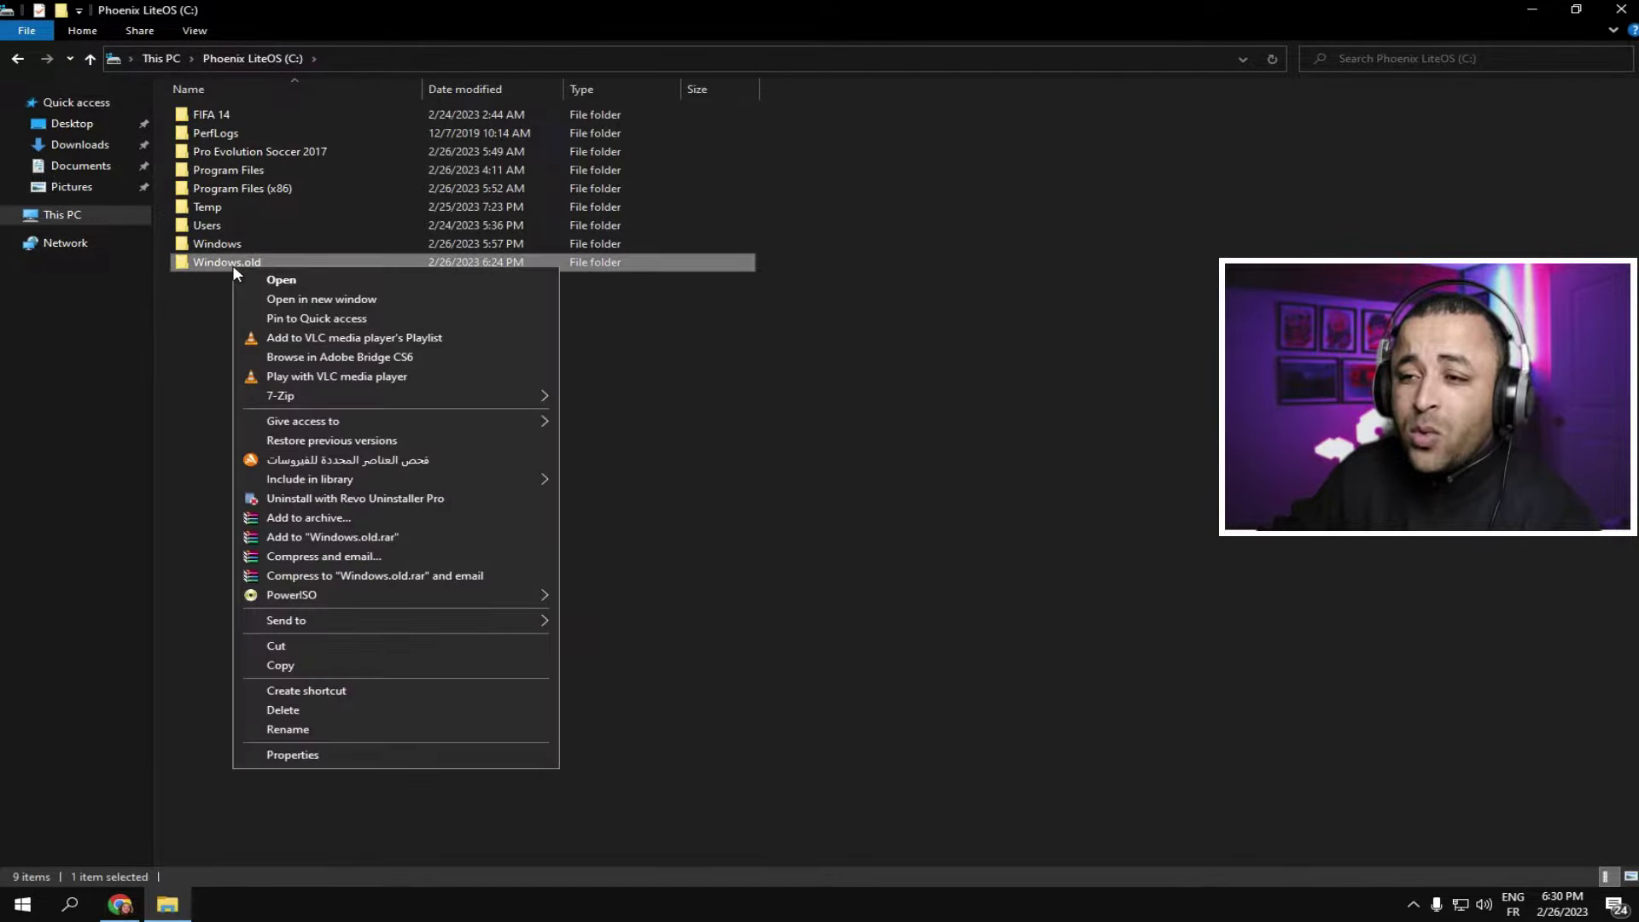
pyautogui.click(293, 756)
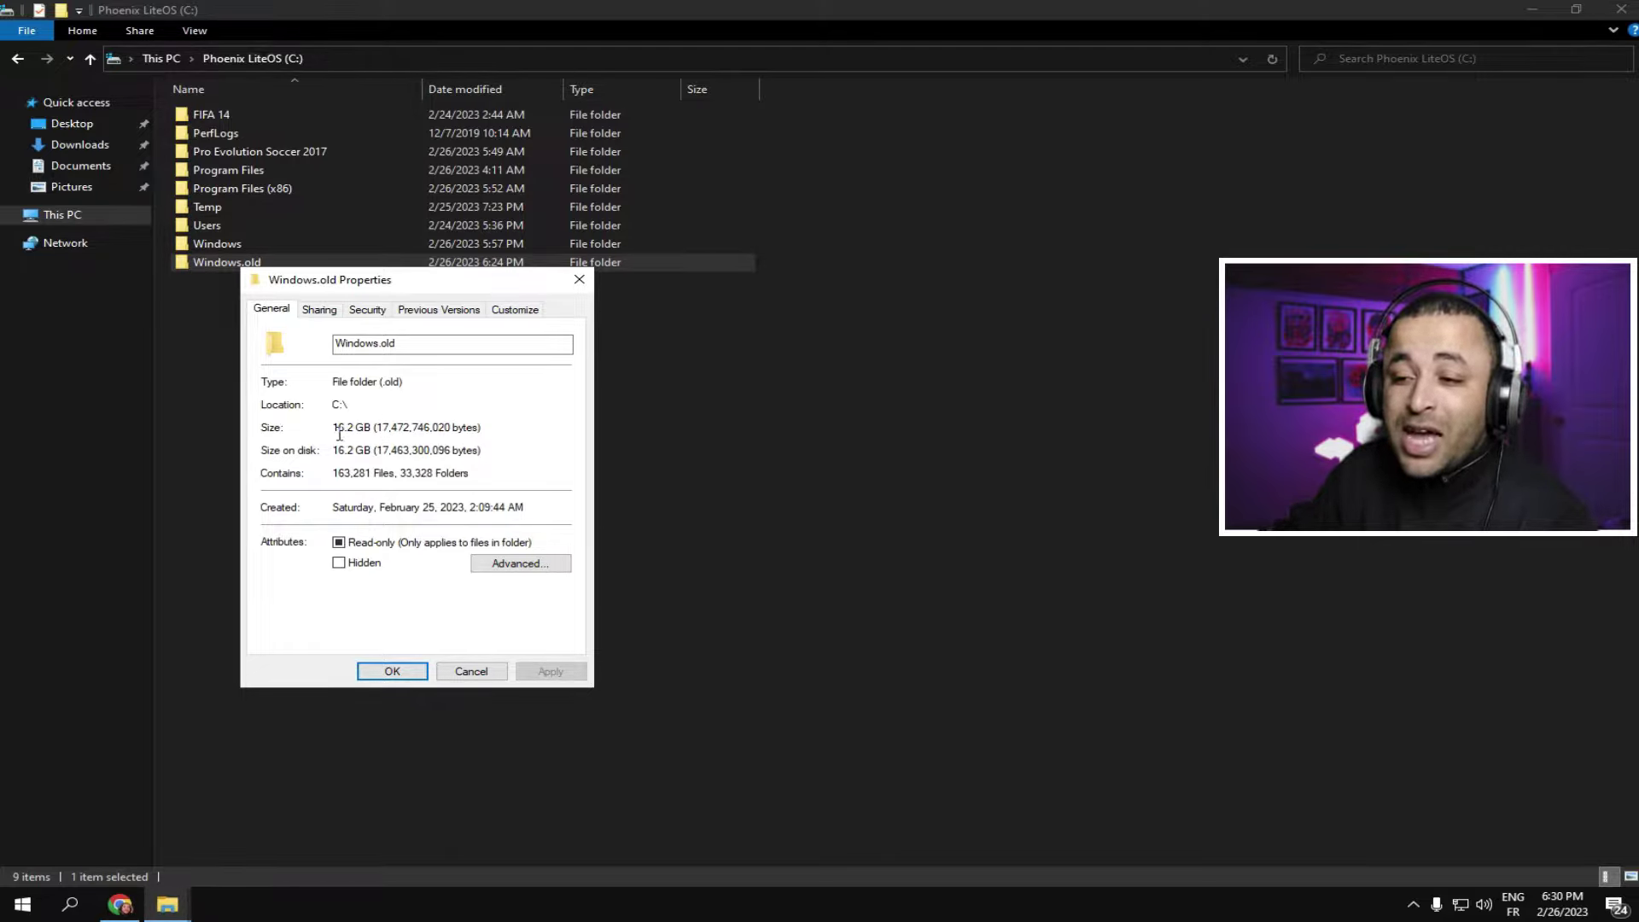
pyautogui.click(579, 279)
# Step: Look through the old Admin user's Desktop and Downloads folders inside Windows.old, and return to the drives overview
pyautogui.doubleClick(213, 266)
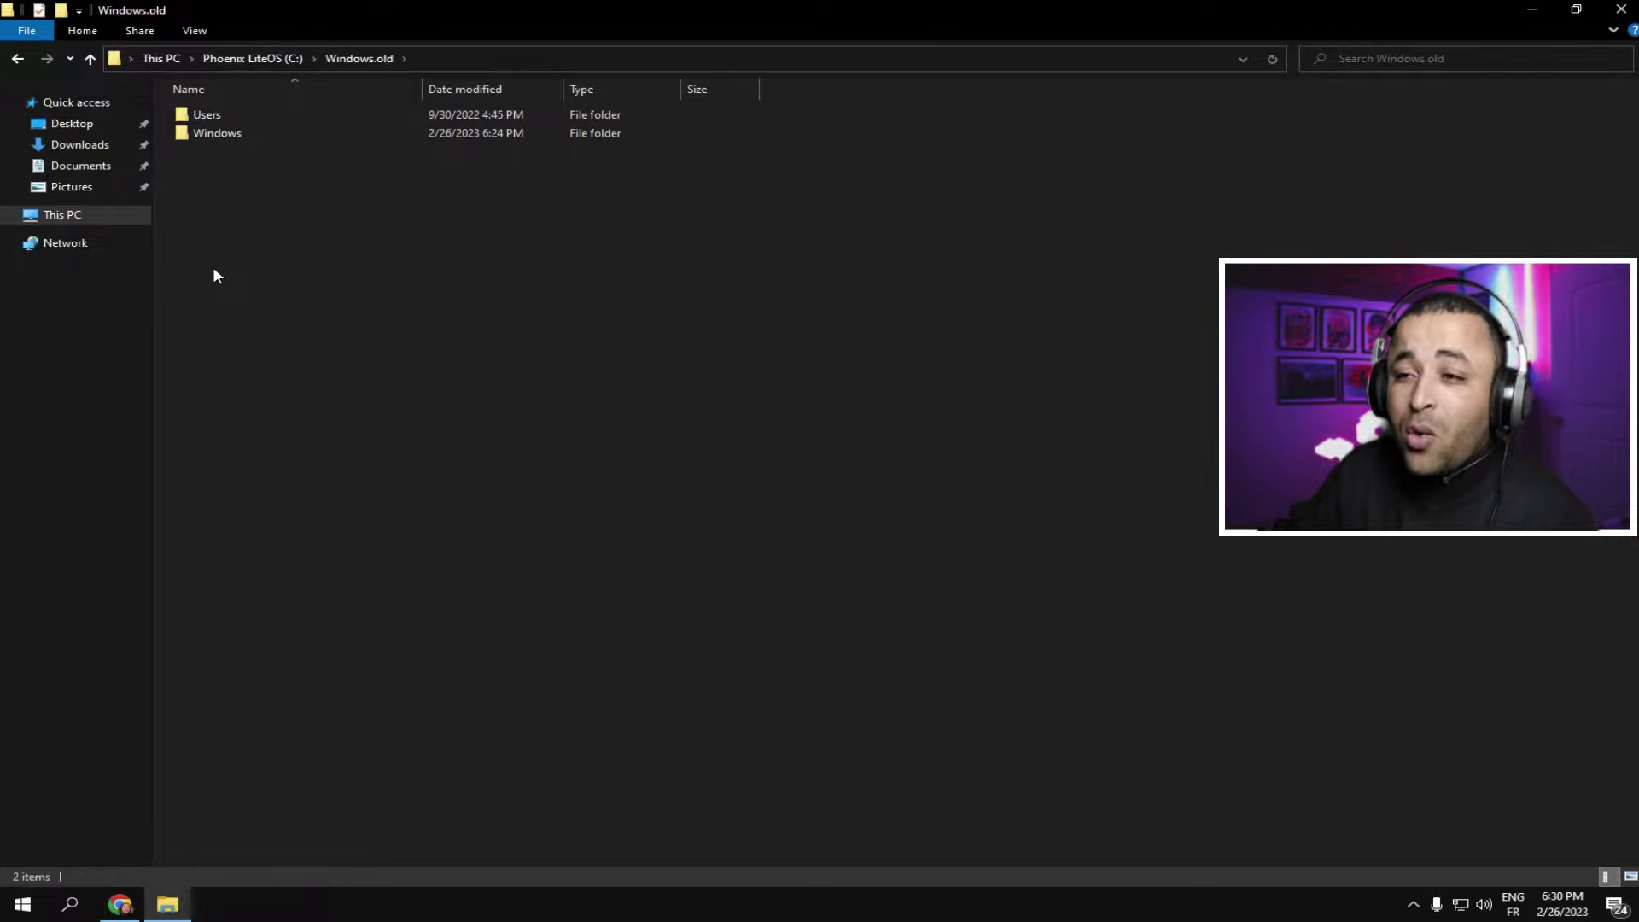
pyautogui.doubleClick(211, 112)
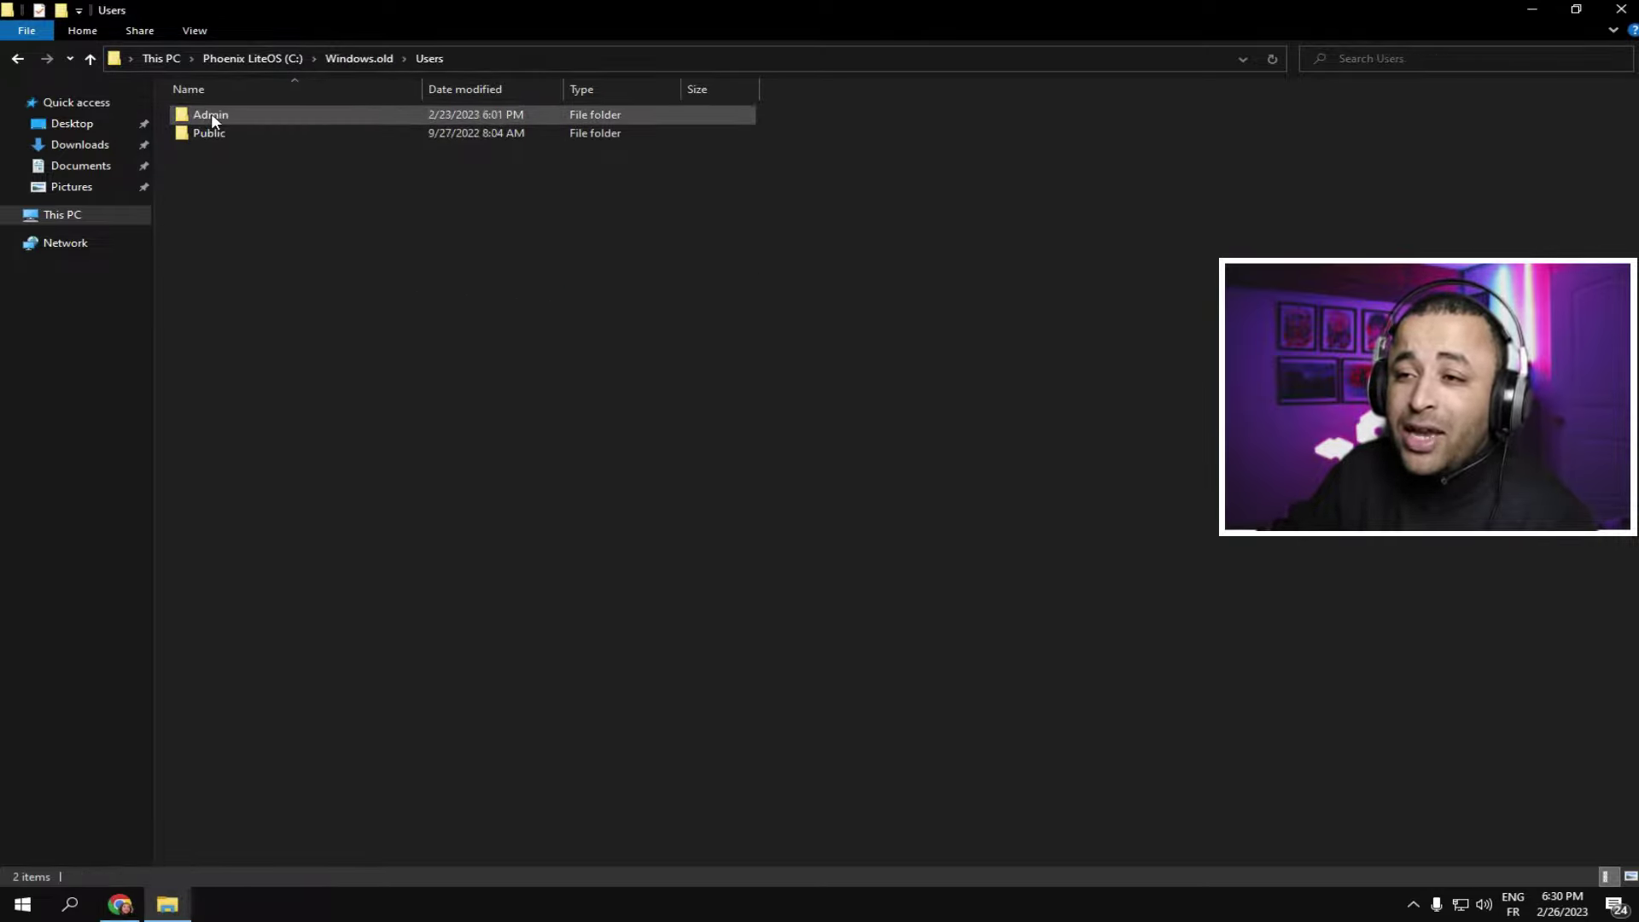
pyautogui.doubleClick(217, 119)
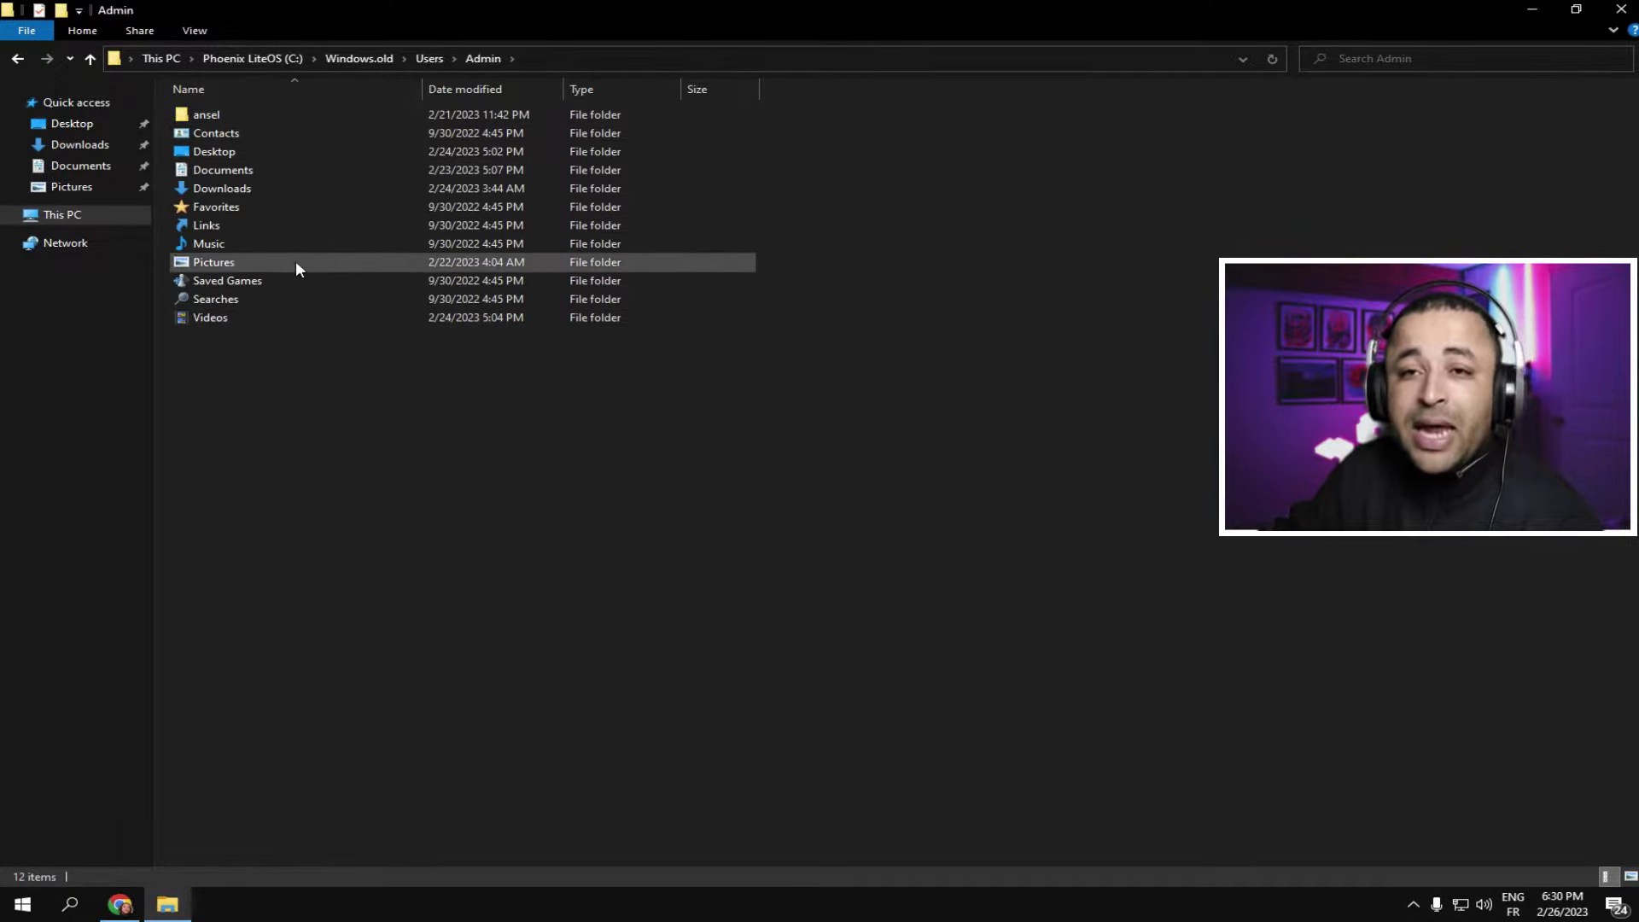
pyautogui.doubleClick(217, 151)
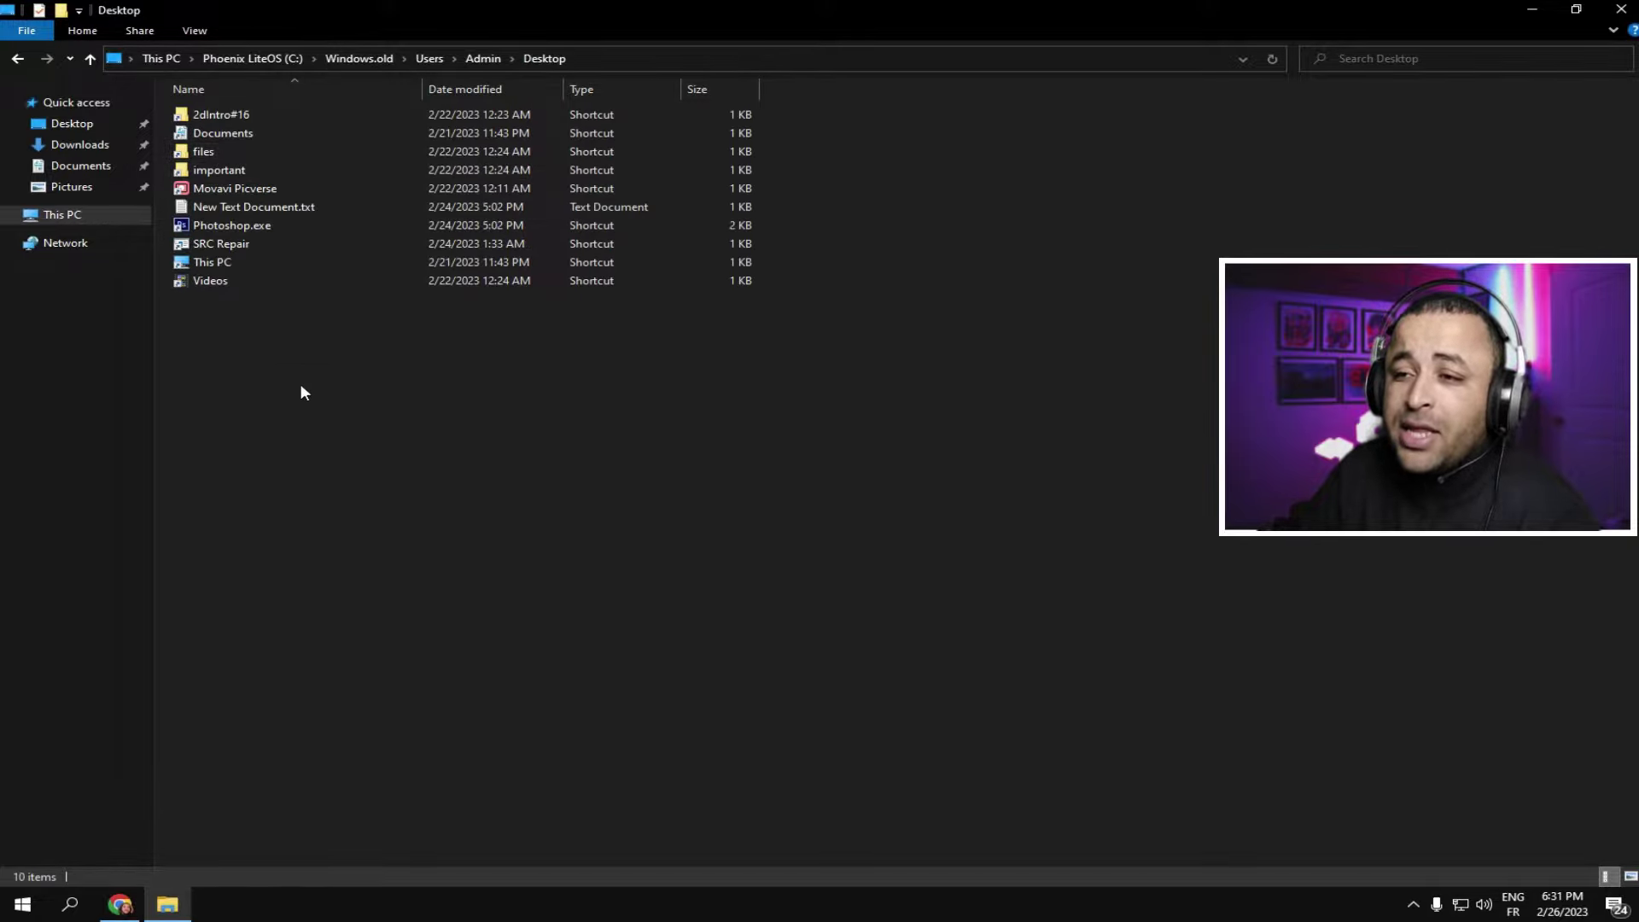
pyautogui.click(19, 59)
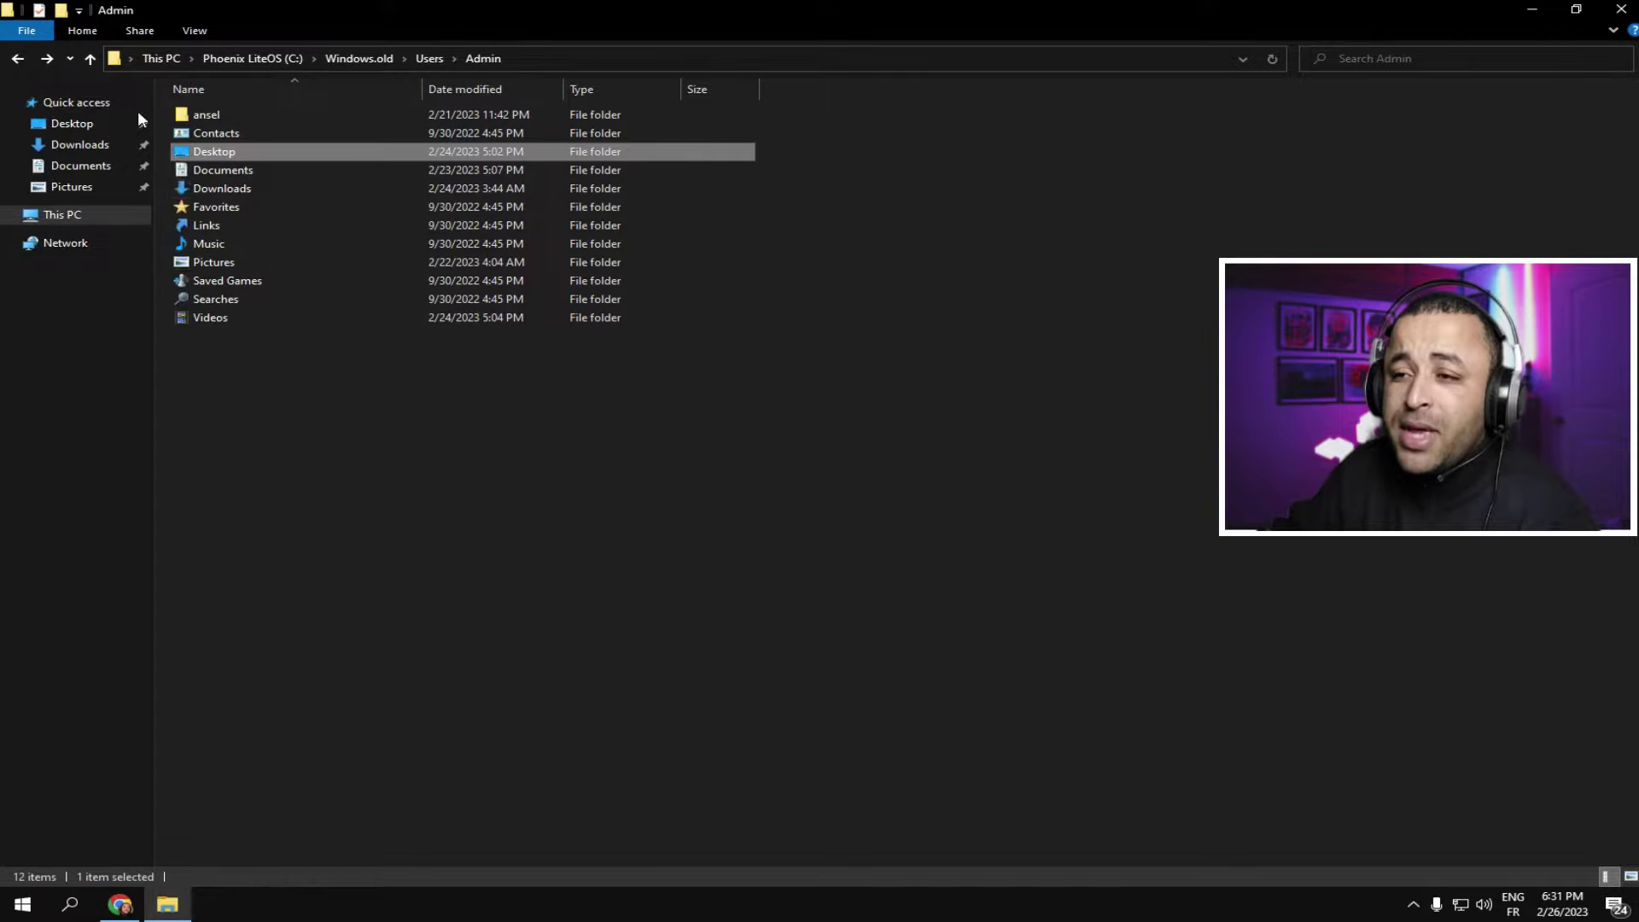
pyautogui.doubleClick(229, 189)
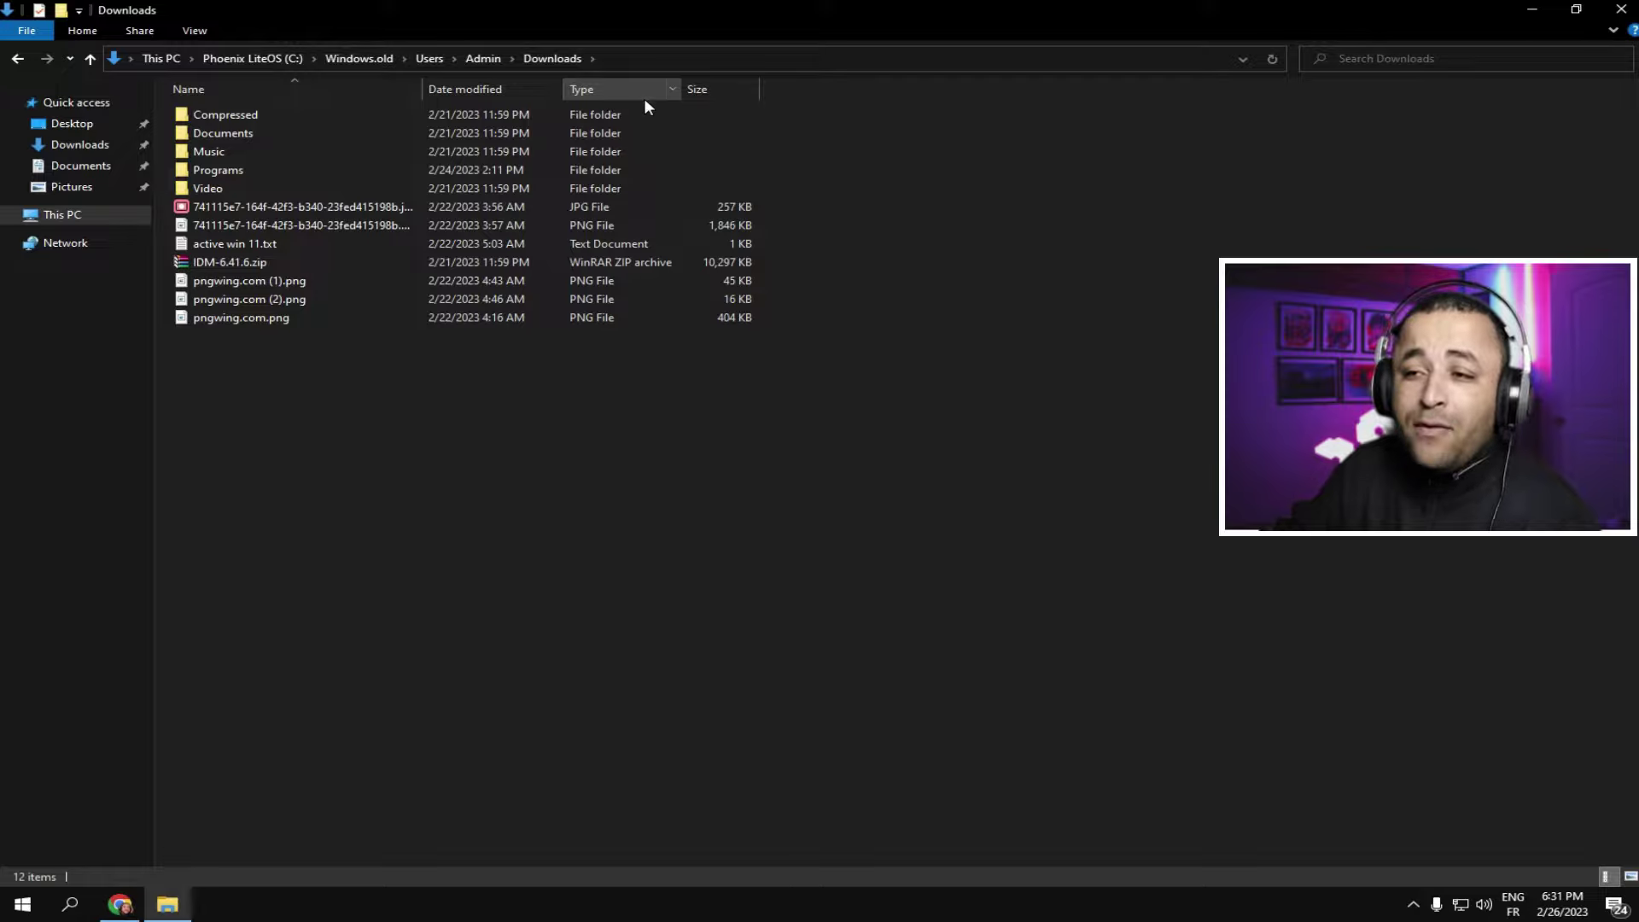
pyautogui.click(17, 64)
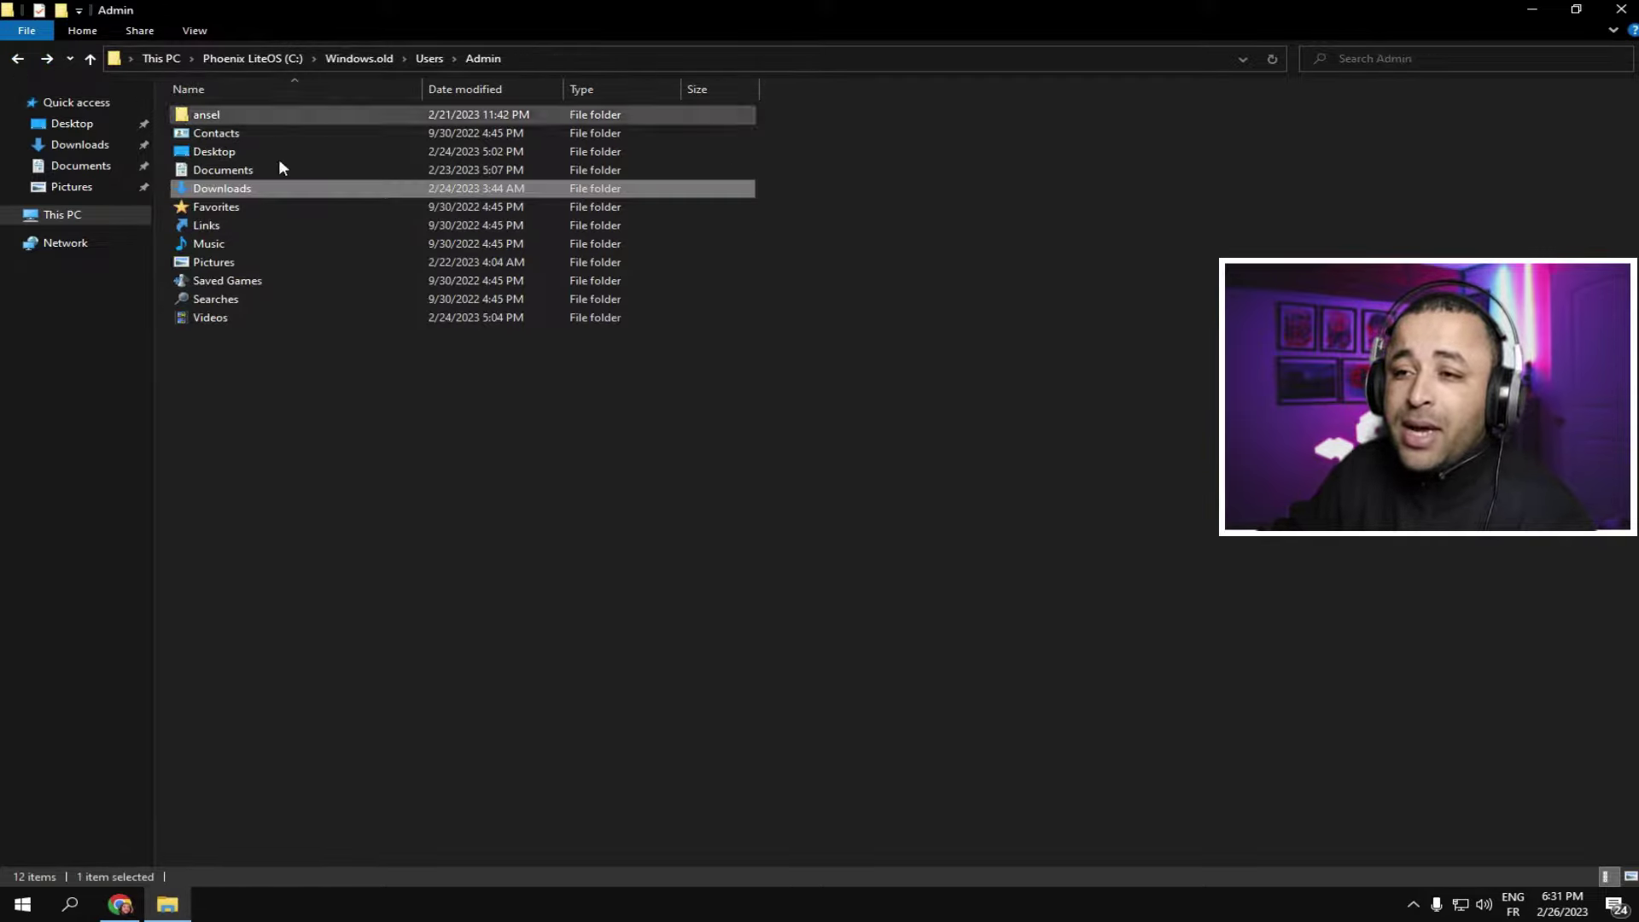
pyautogui.click(23, 65)
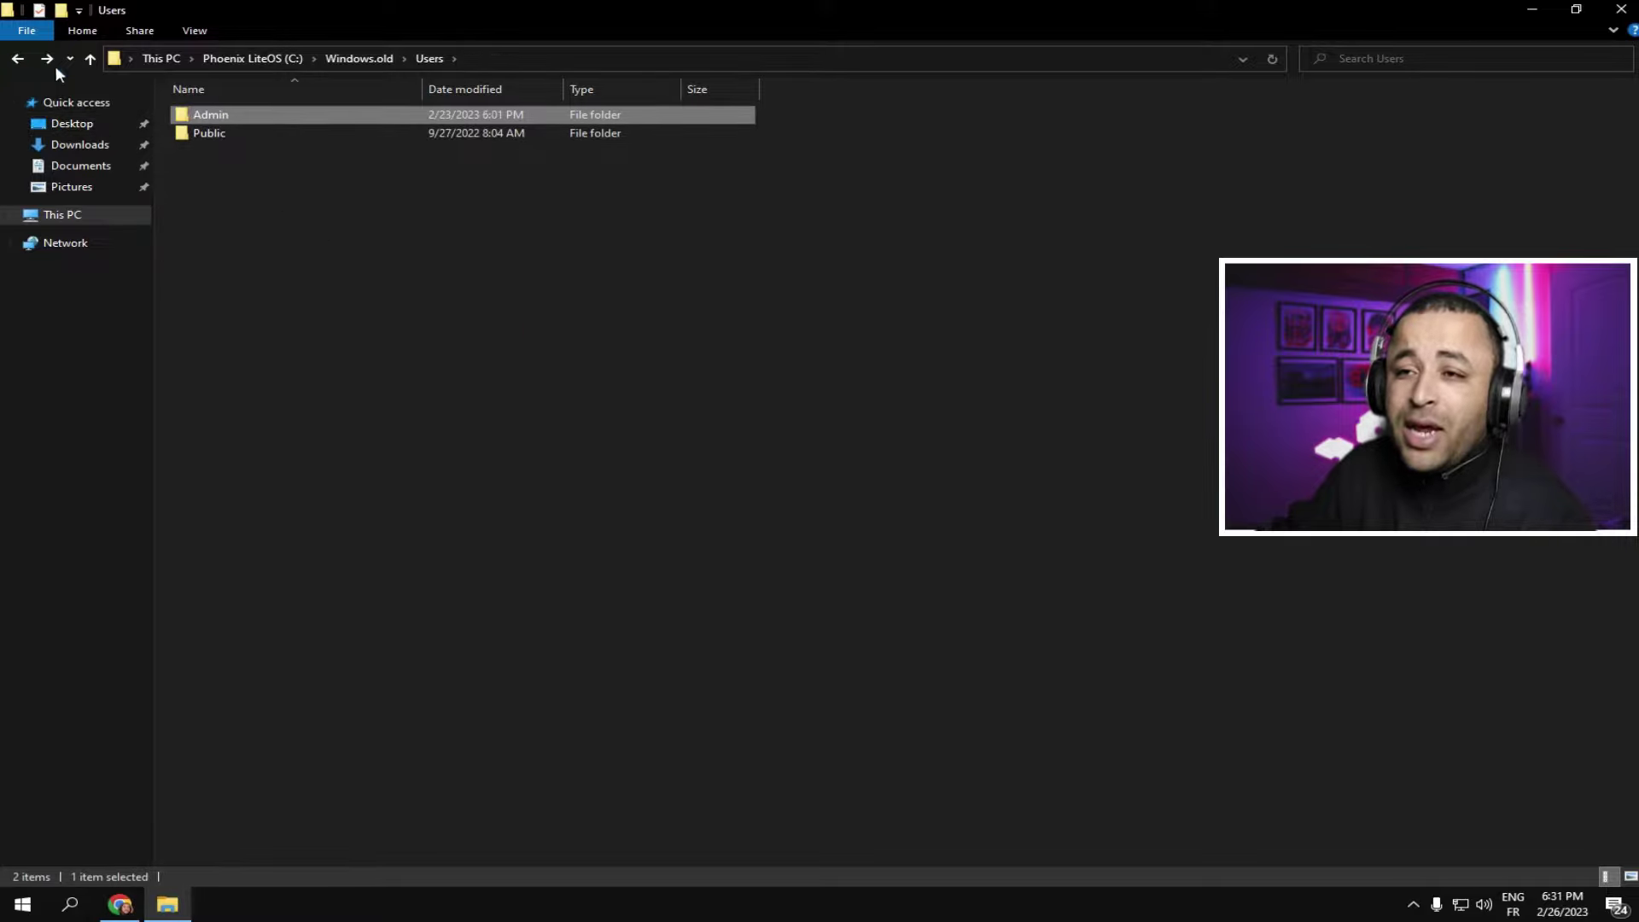
pyautogui.click(15, 61)
pyautogui.click(14, 63)
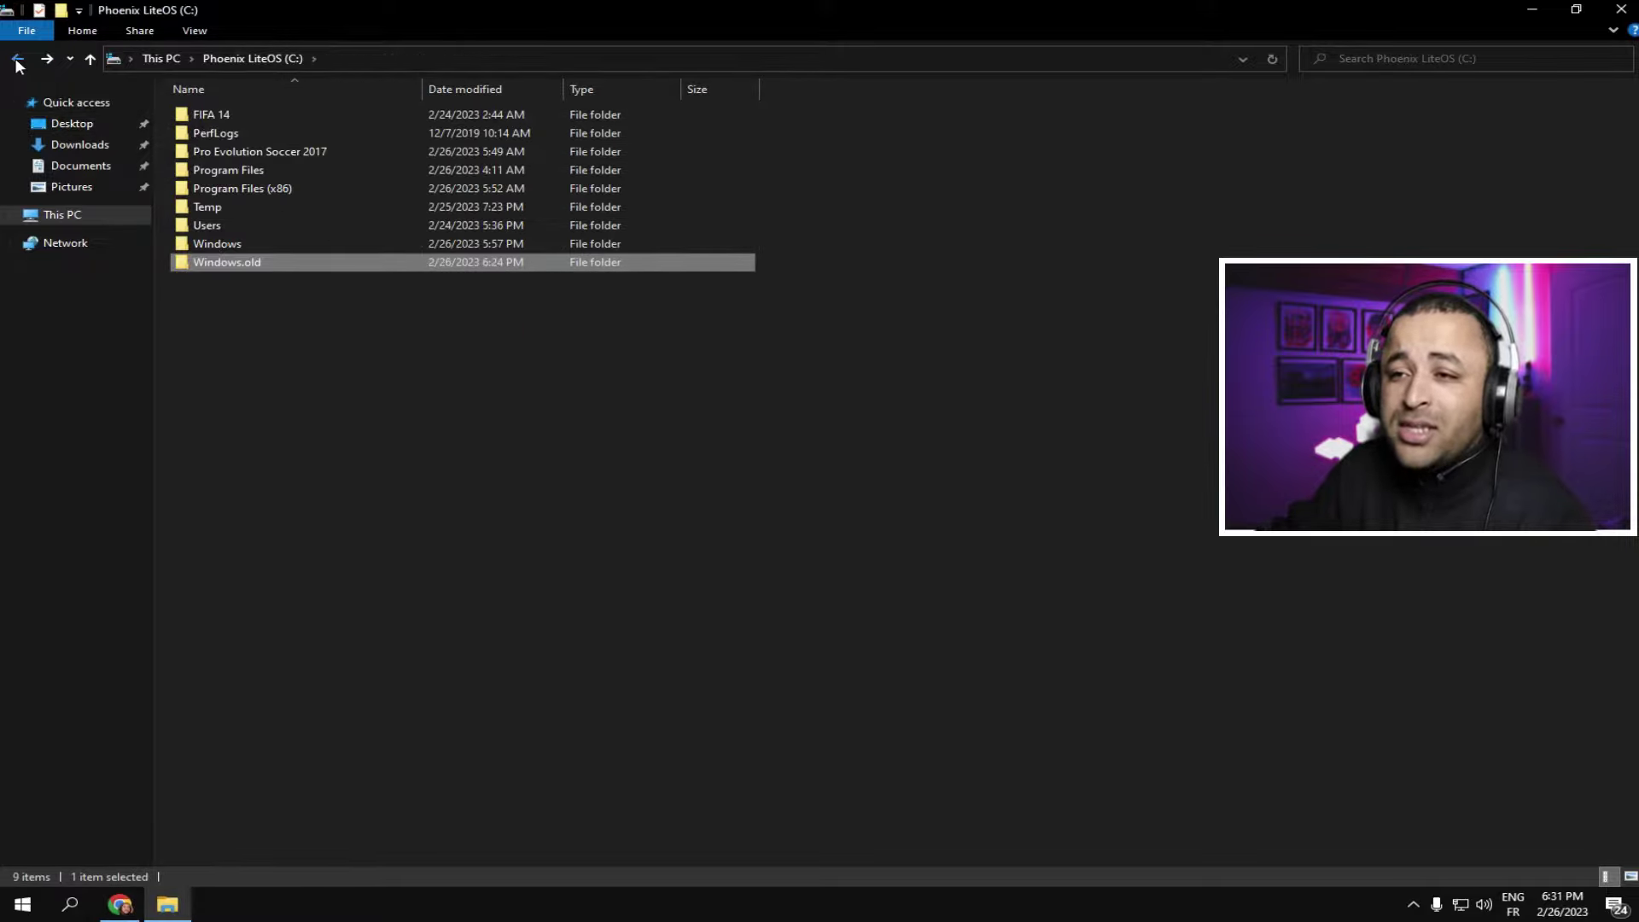
pyautogui.click(14, 62)
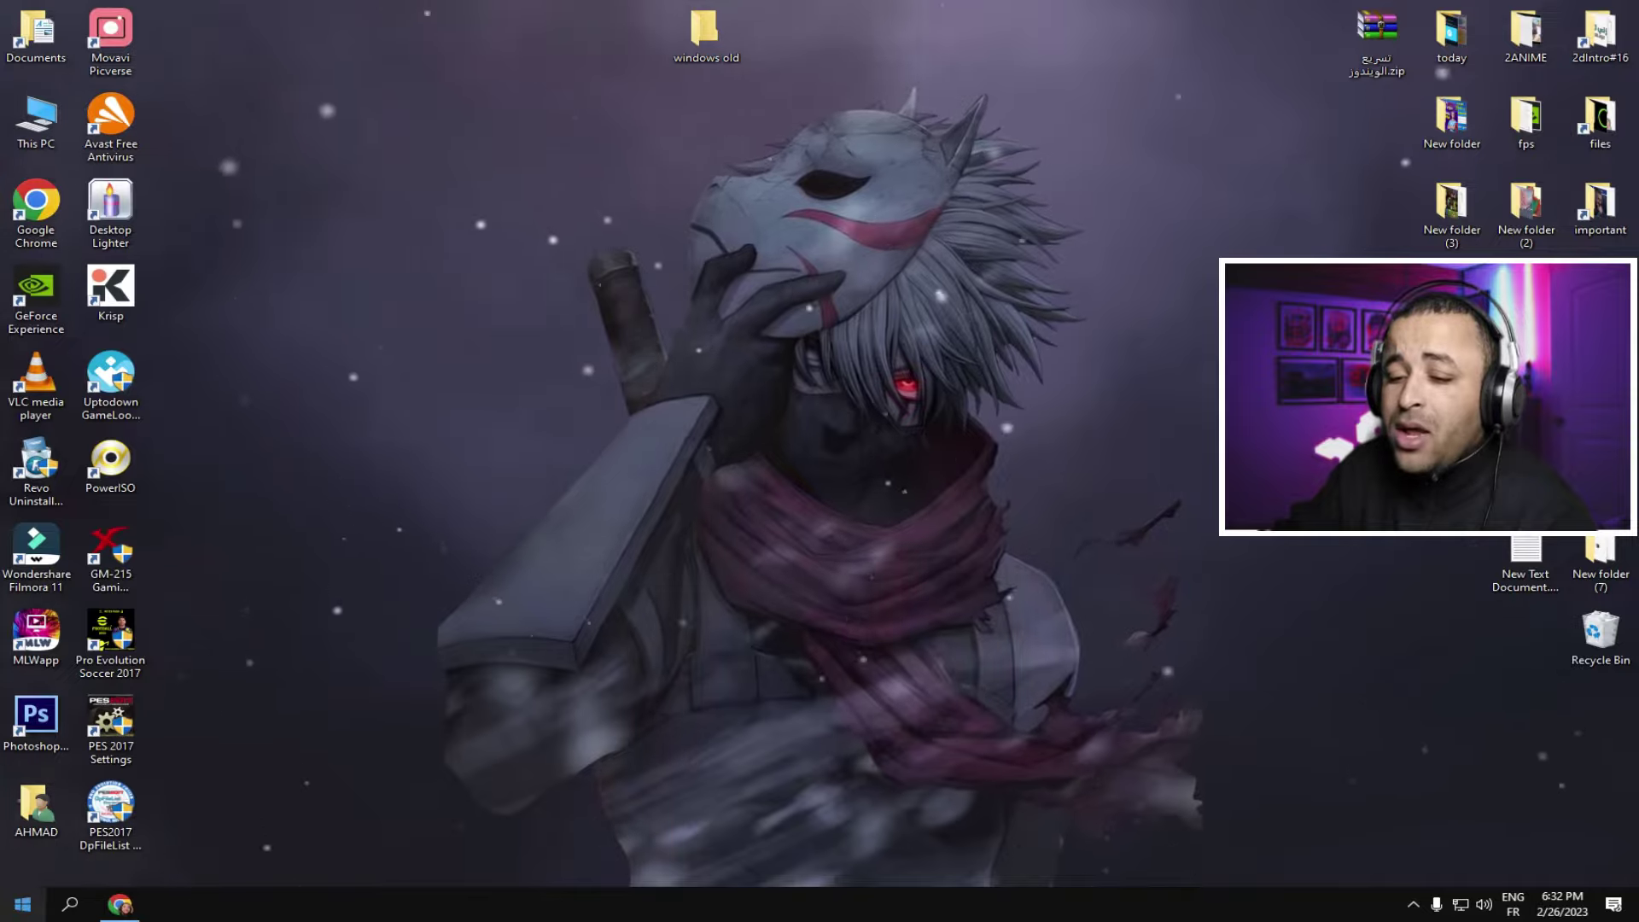
# Step: Turn on Storage Sense in the Storage section of the Windows system settings
pyautogui.click(22, 903)
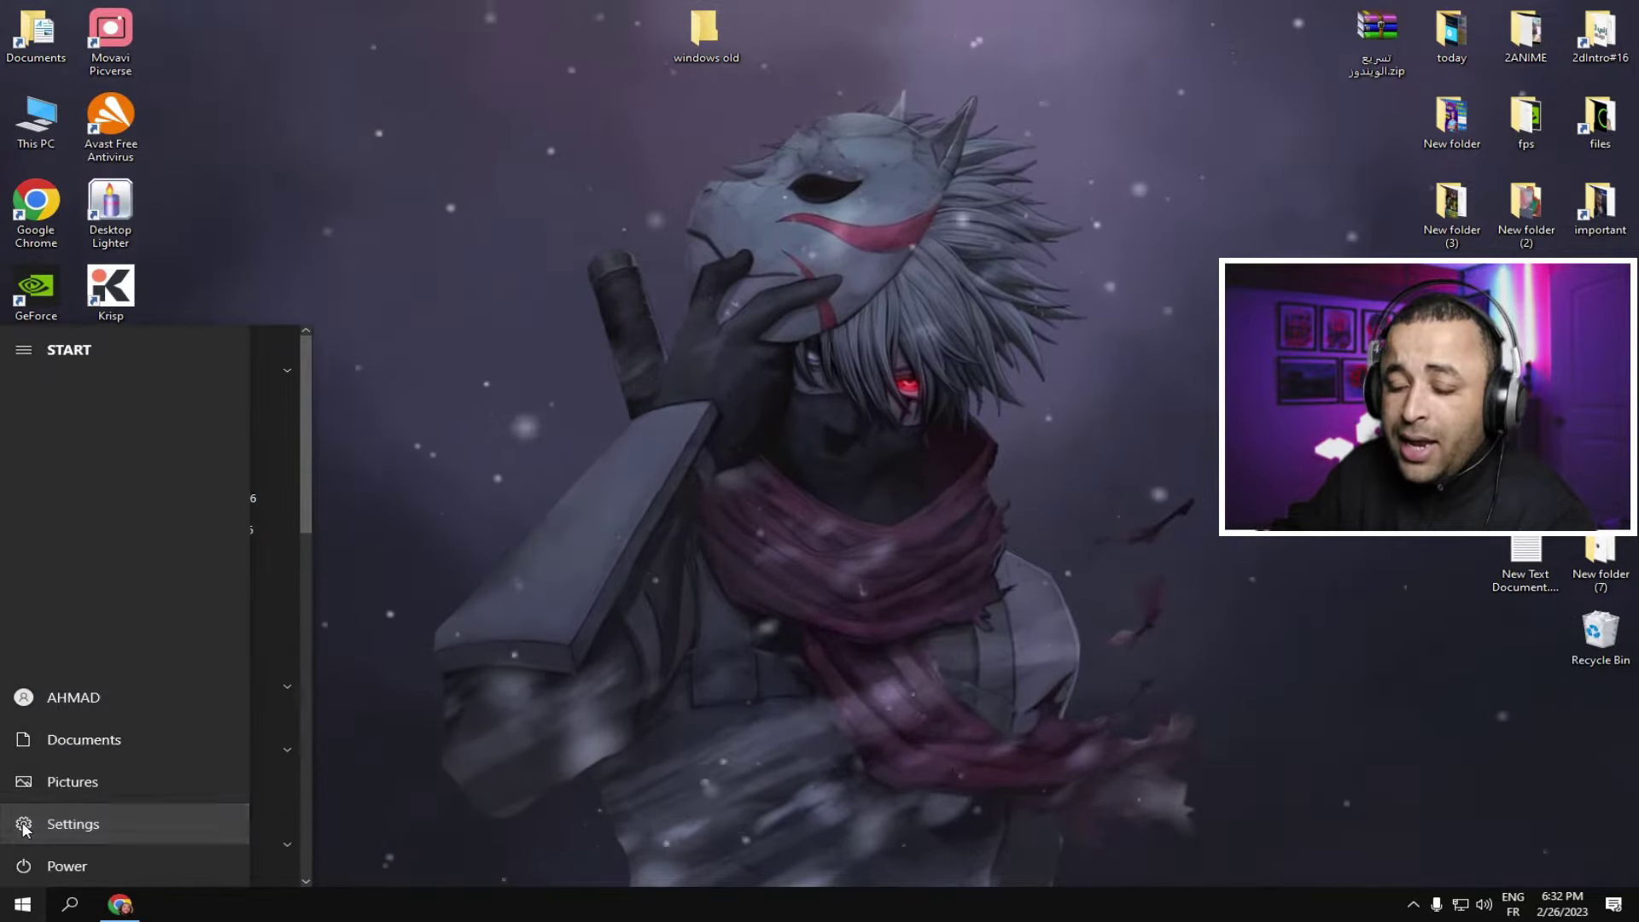
pyautogui.click(23, 825)
pyautogui.click(1155, 49)
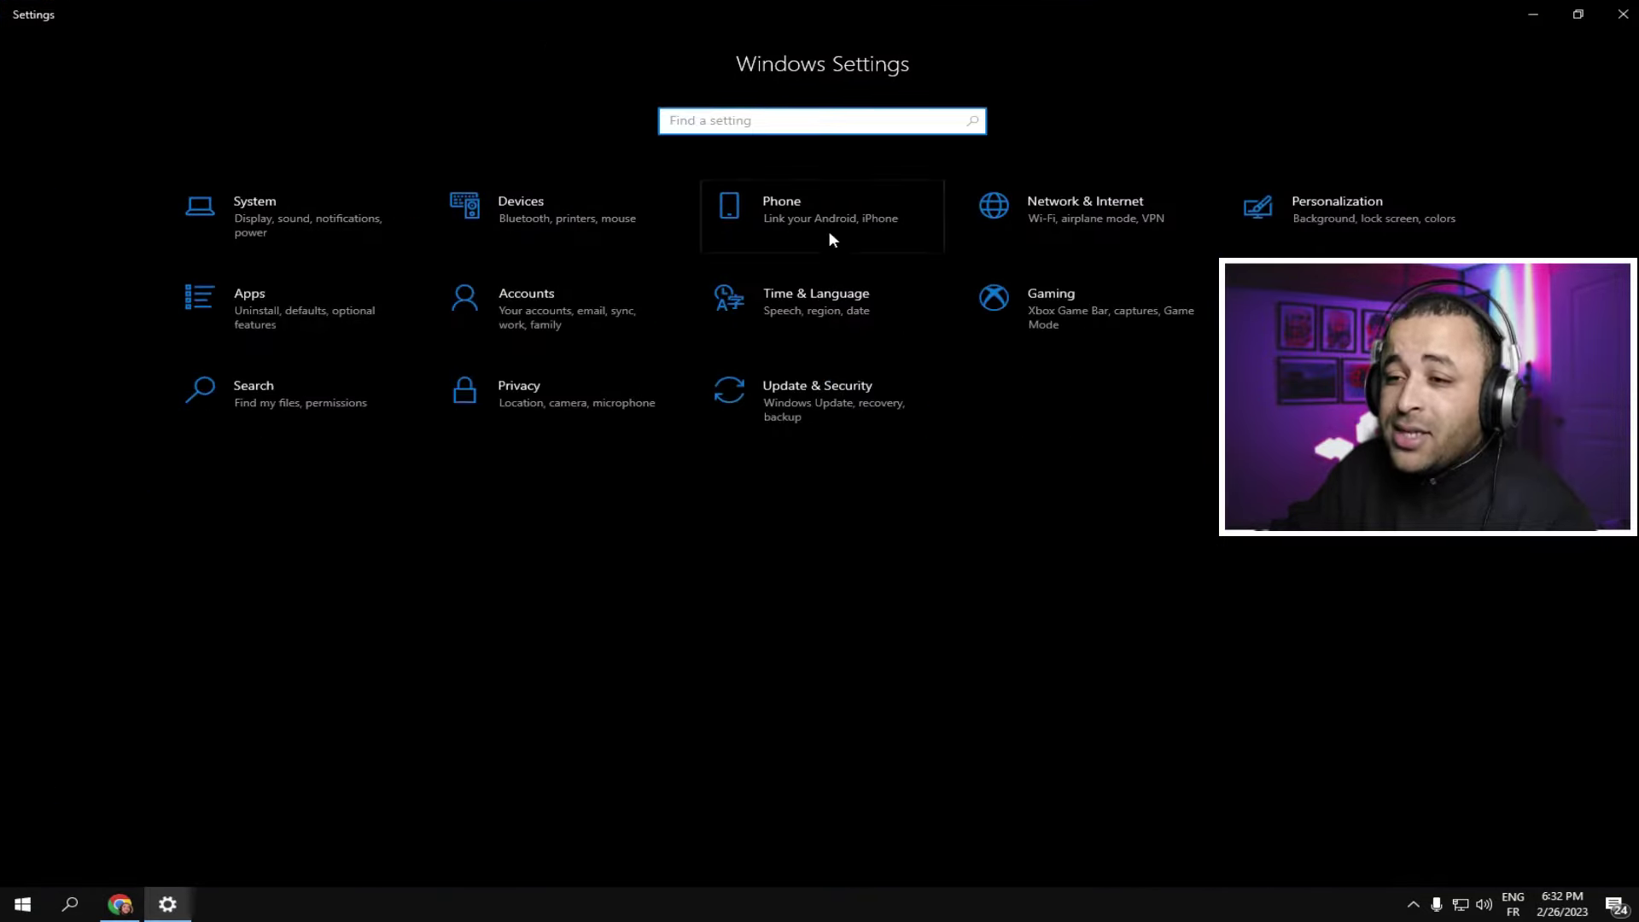
pyautogui.click(258, 231)
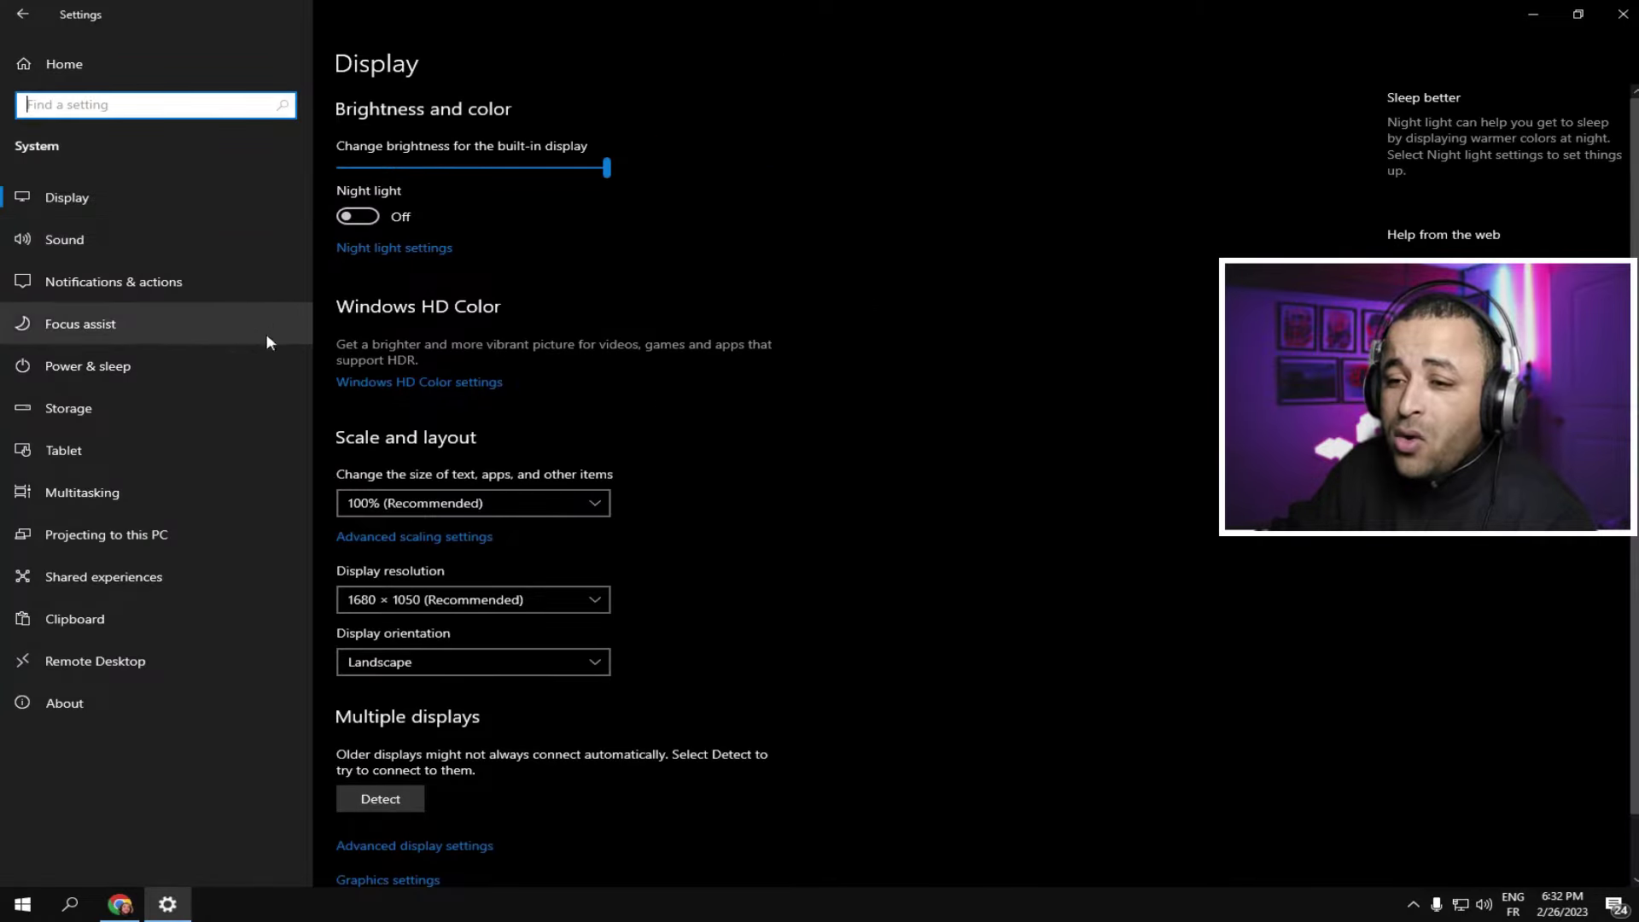
pyautogui.click(65, 408)
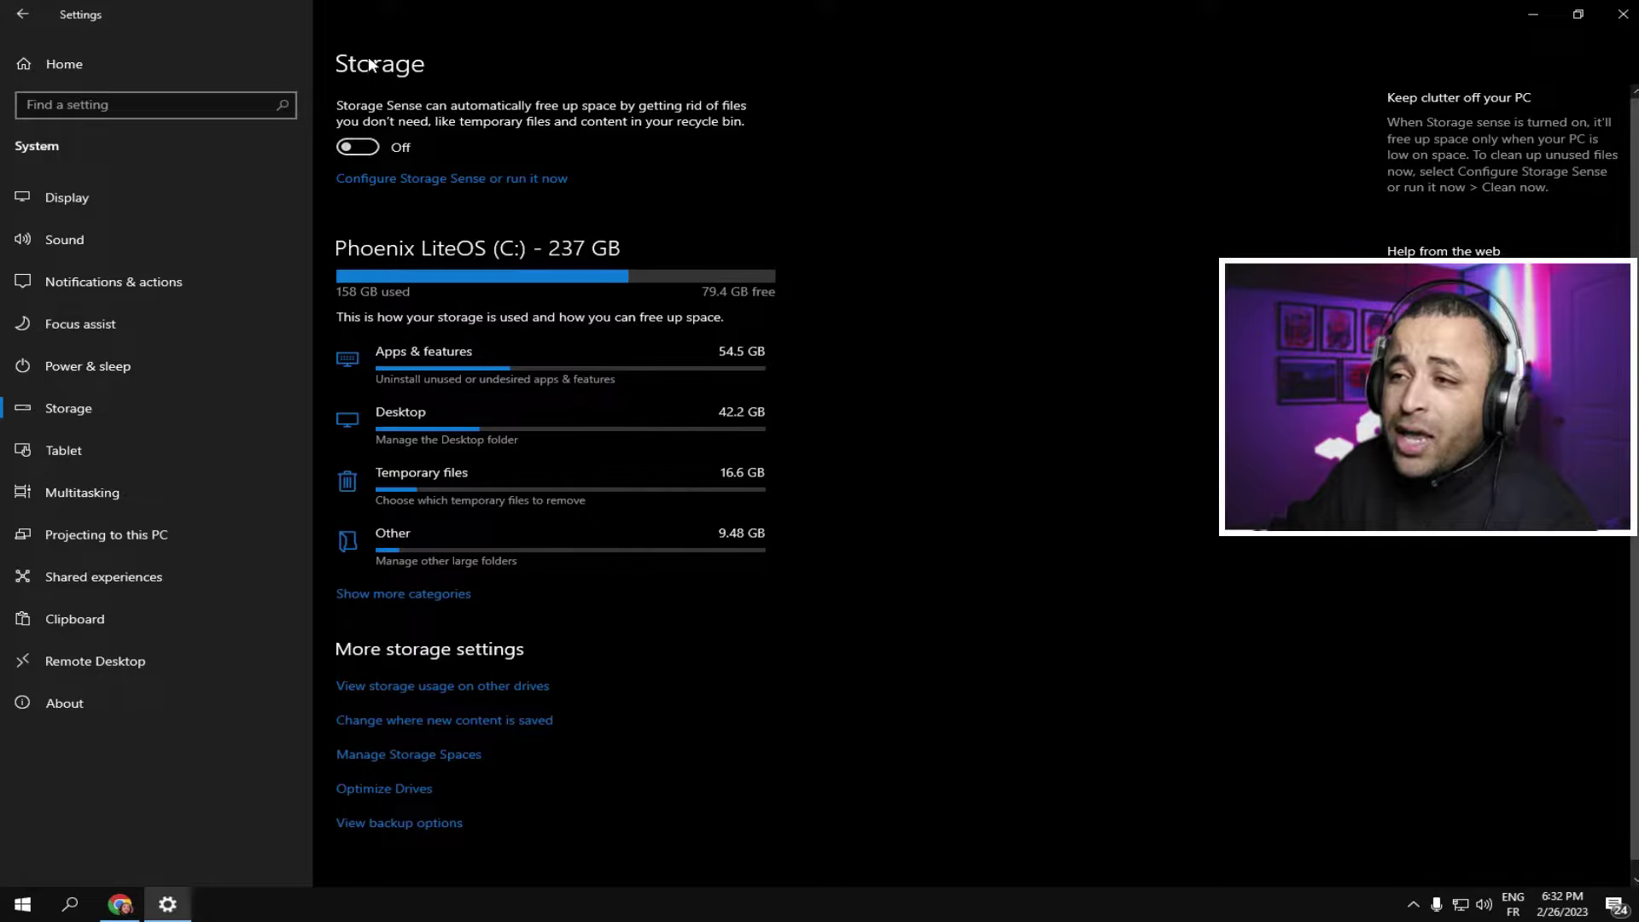
pyautogui.click(367, 149)
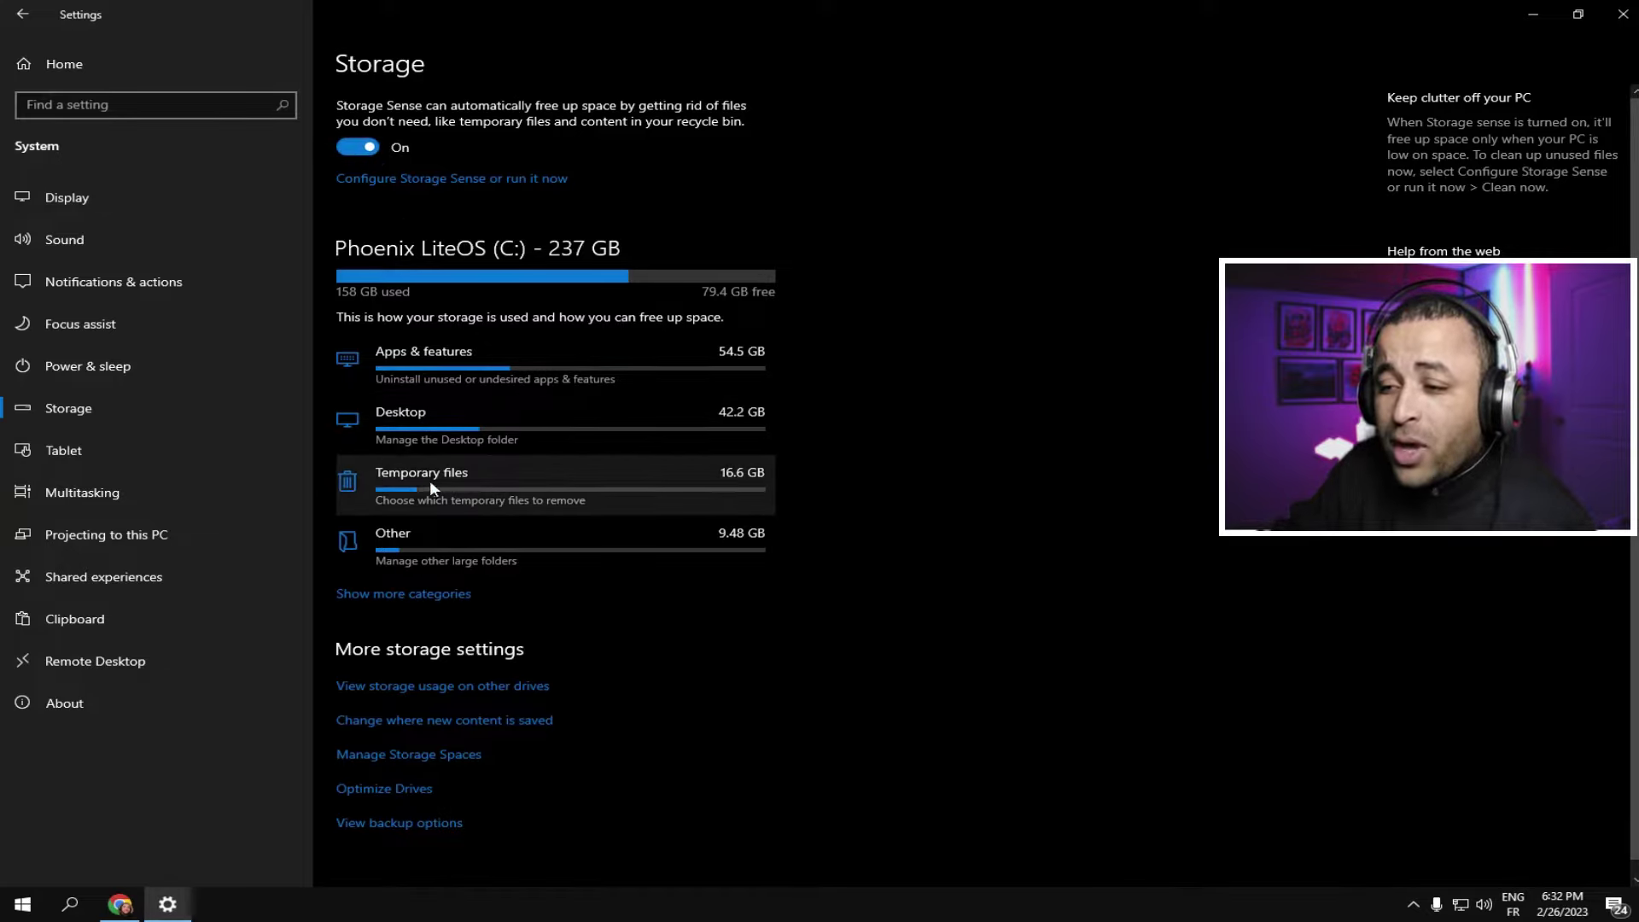
# Step: In the temporary files list, mark Previous Windows installation(s) and Delivery Optimization Files for removal
pyautogui.click(465, 485)
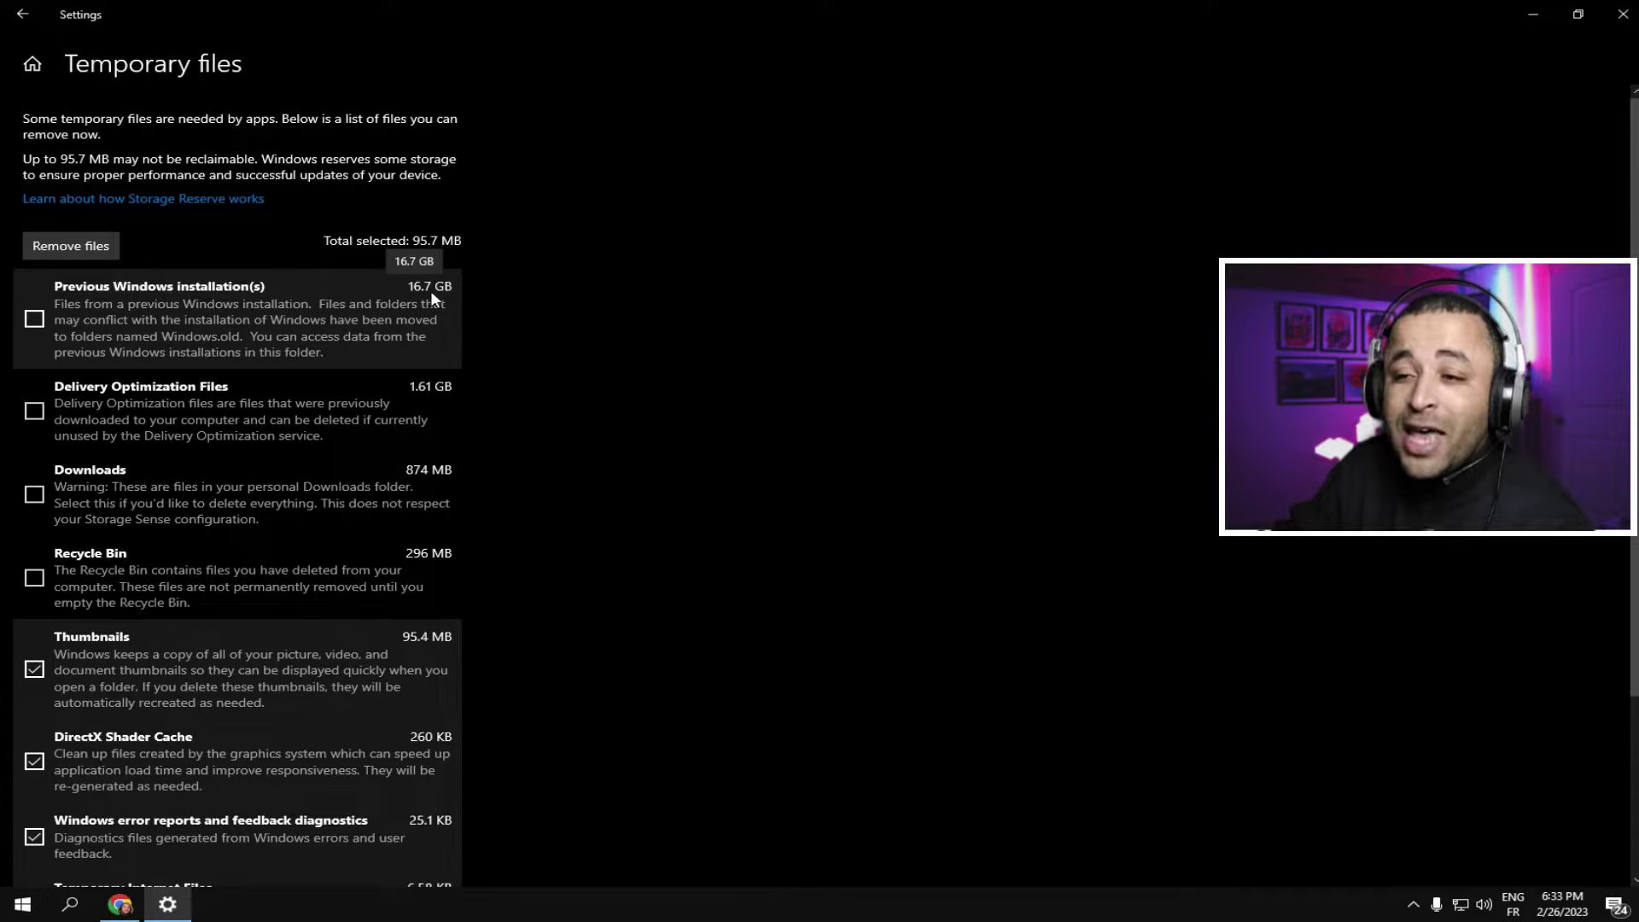
pyautogui.click(33, 320)
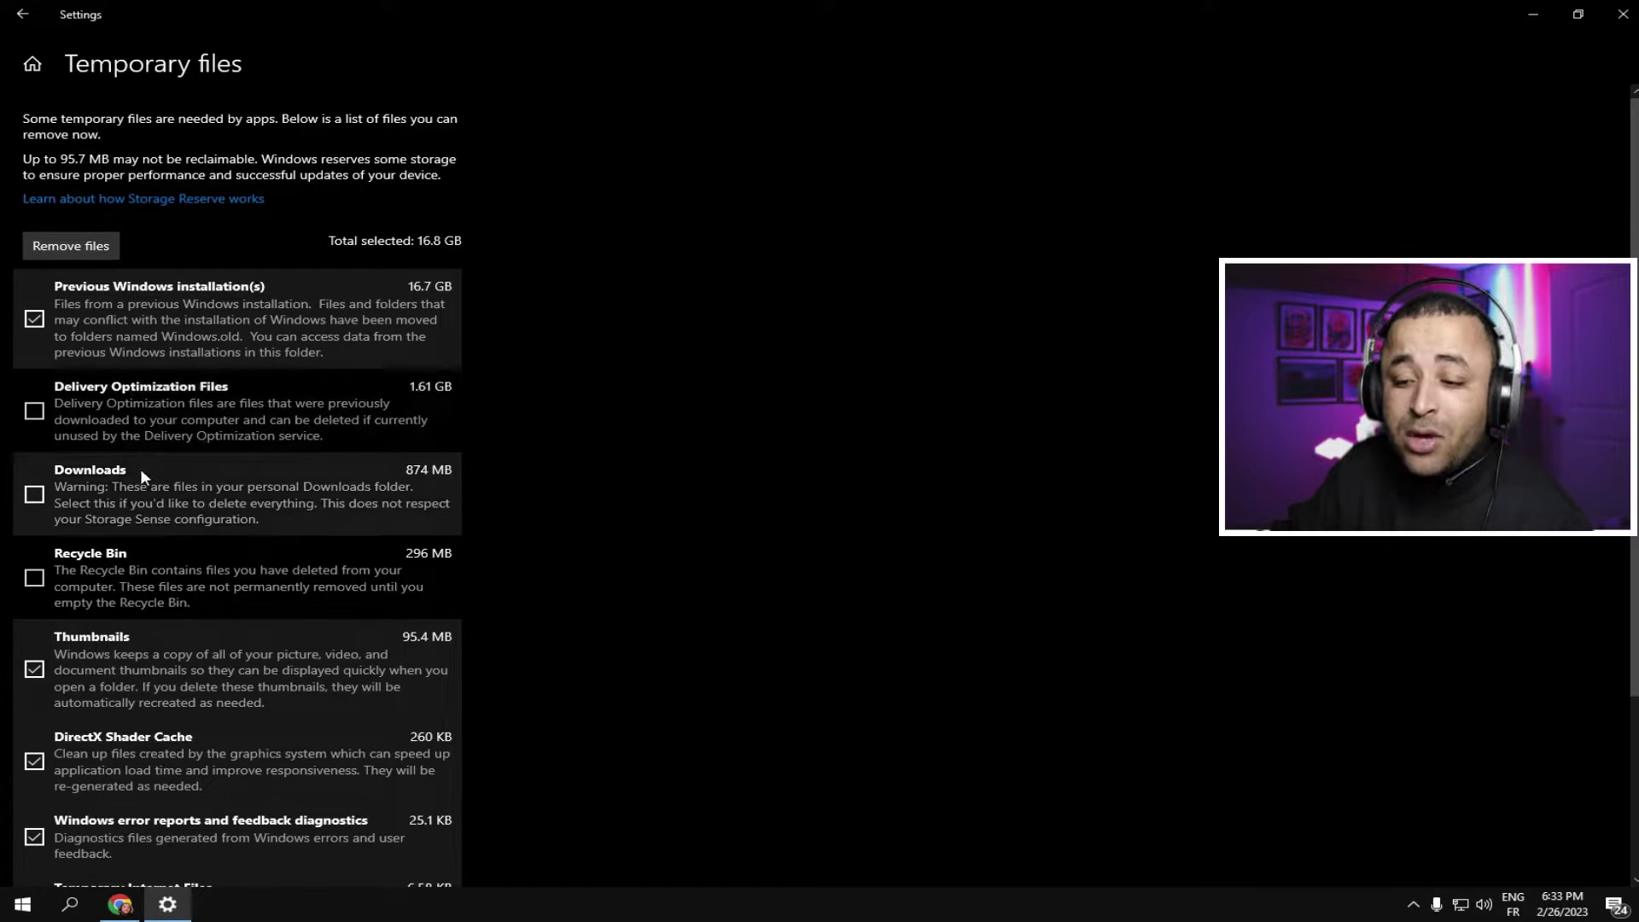
pyautogui.click(167, 904)
pyautogui.doubleClick(63, 128)
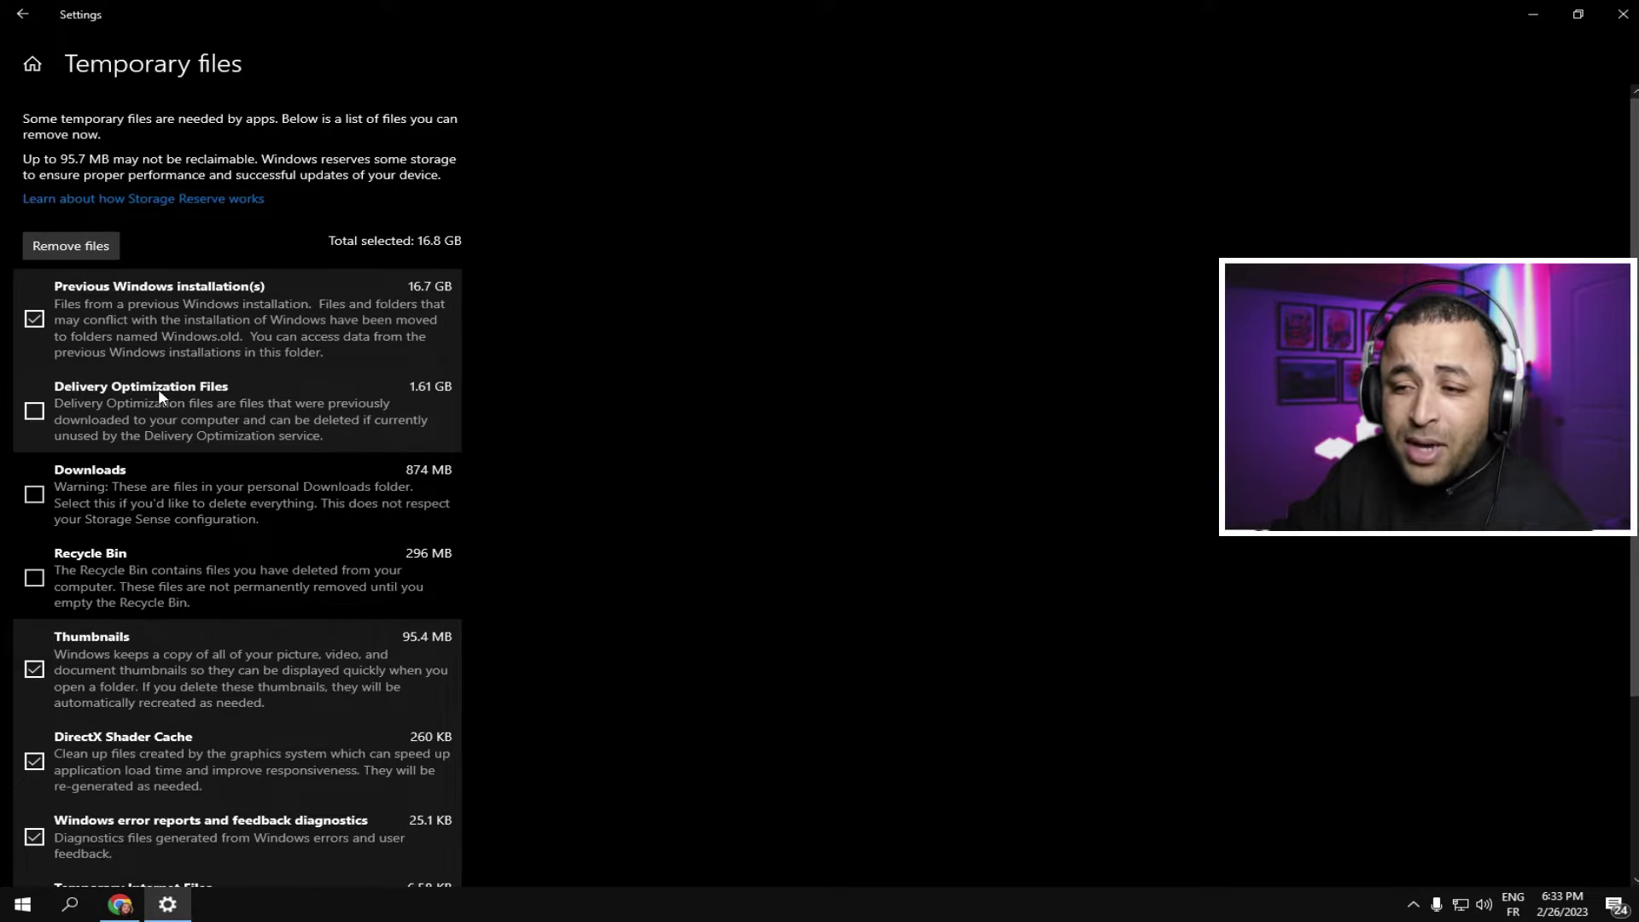
pyautogui.click(35, 412)
pyautogui.scroll(-2, 114, 432)
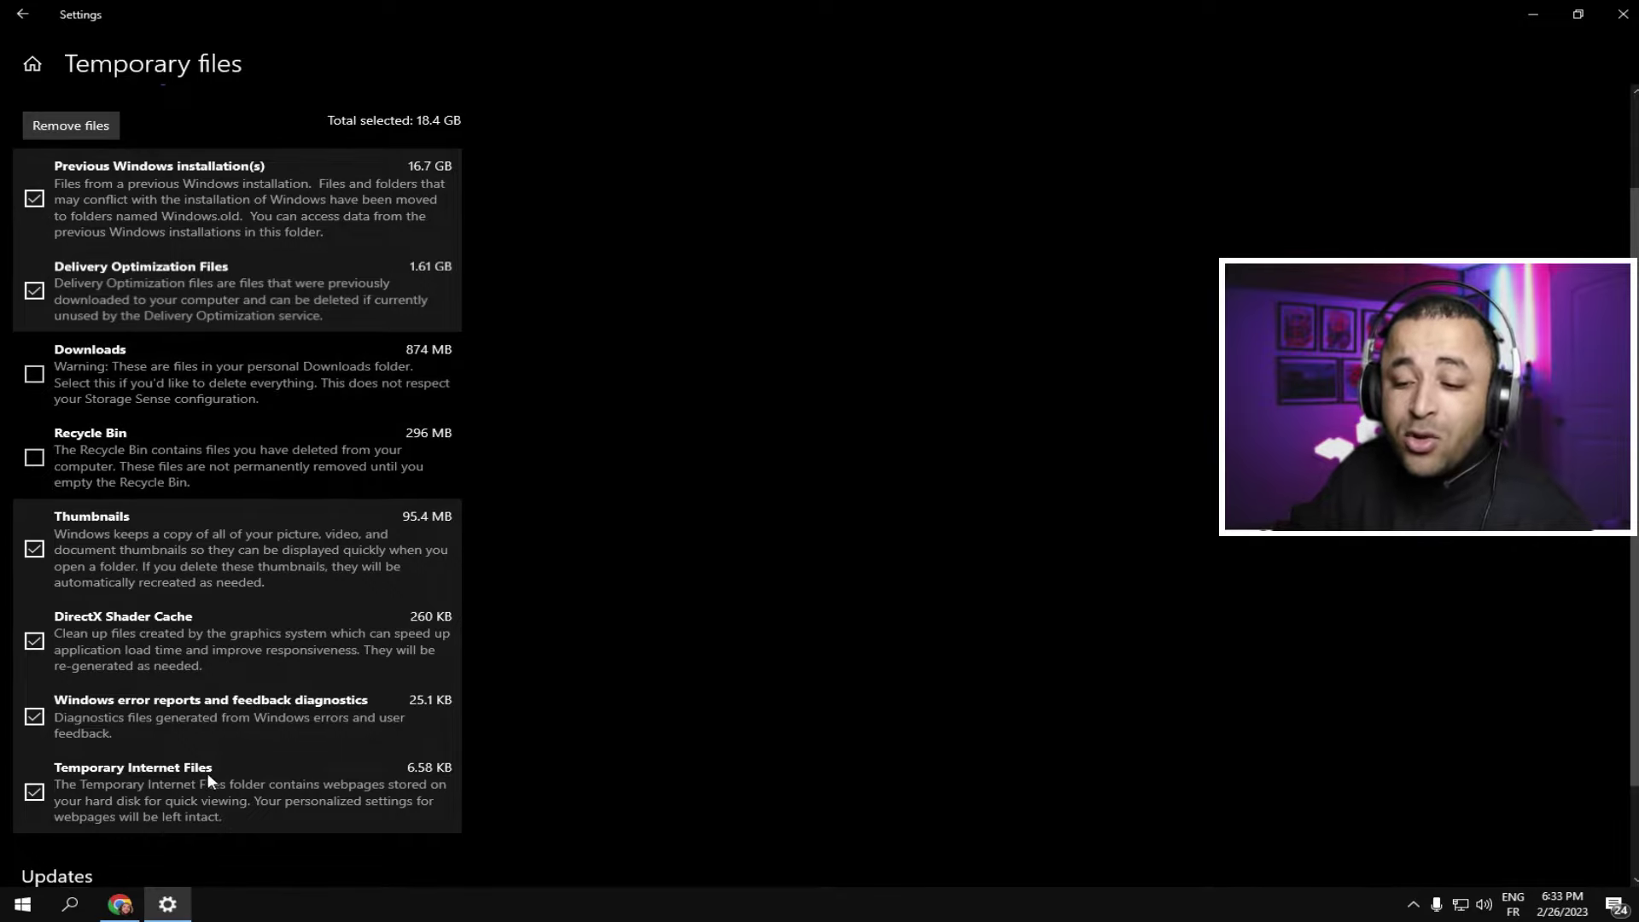
# Step: Review the marked categories and remove the selected temporary files, leaving Downloads and Recycle Bin unselected
pyautogui.click(167, 904)
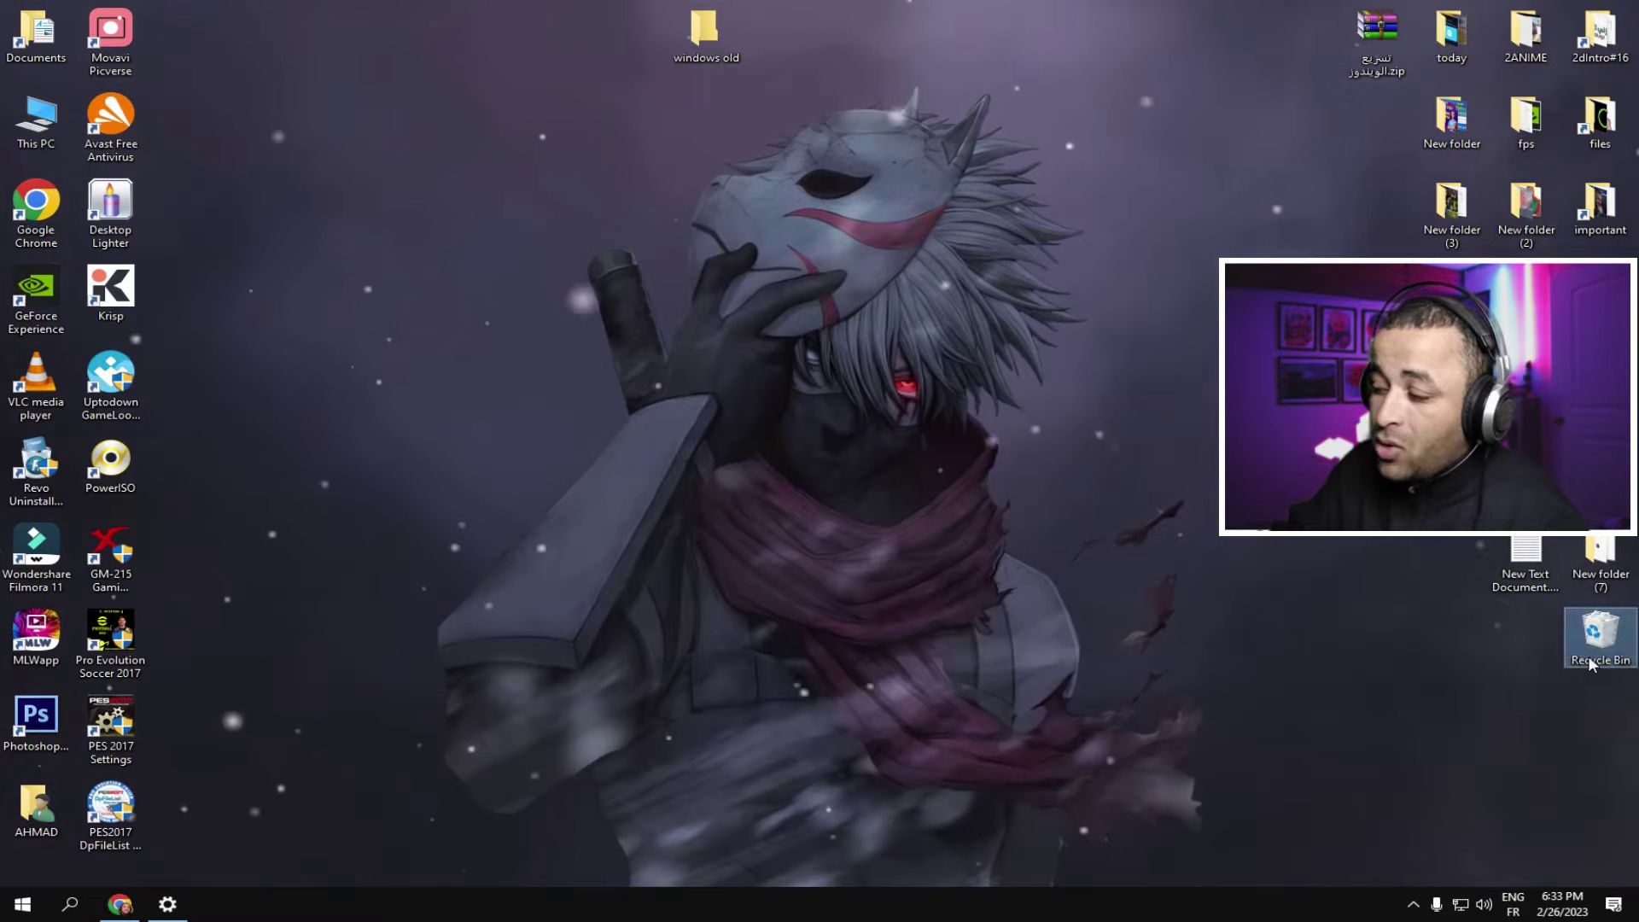
pyautogui.click(168, 907)
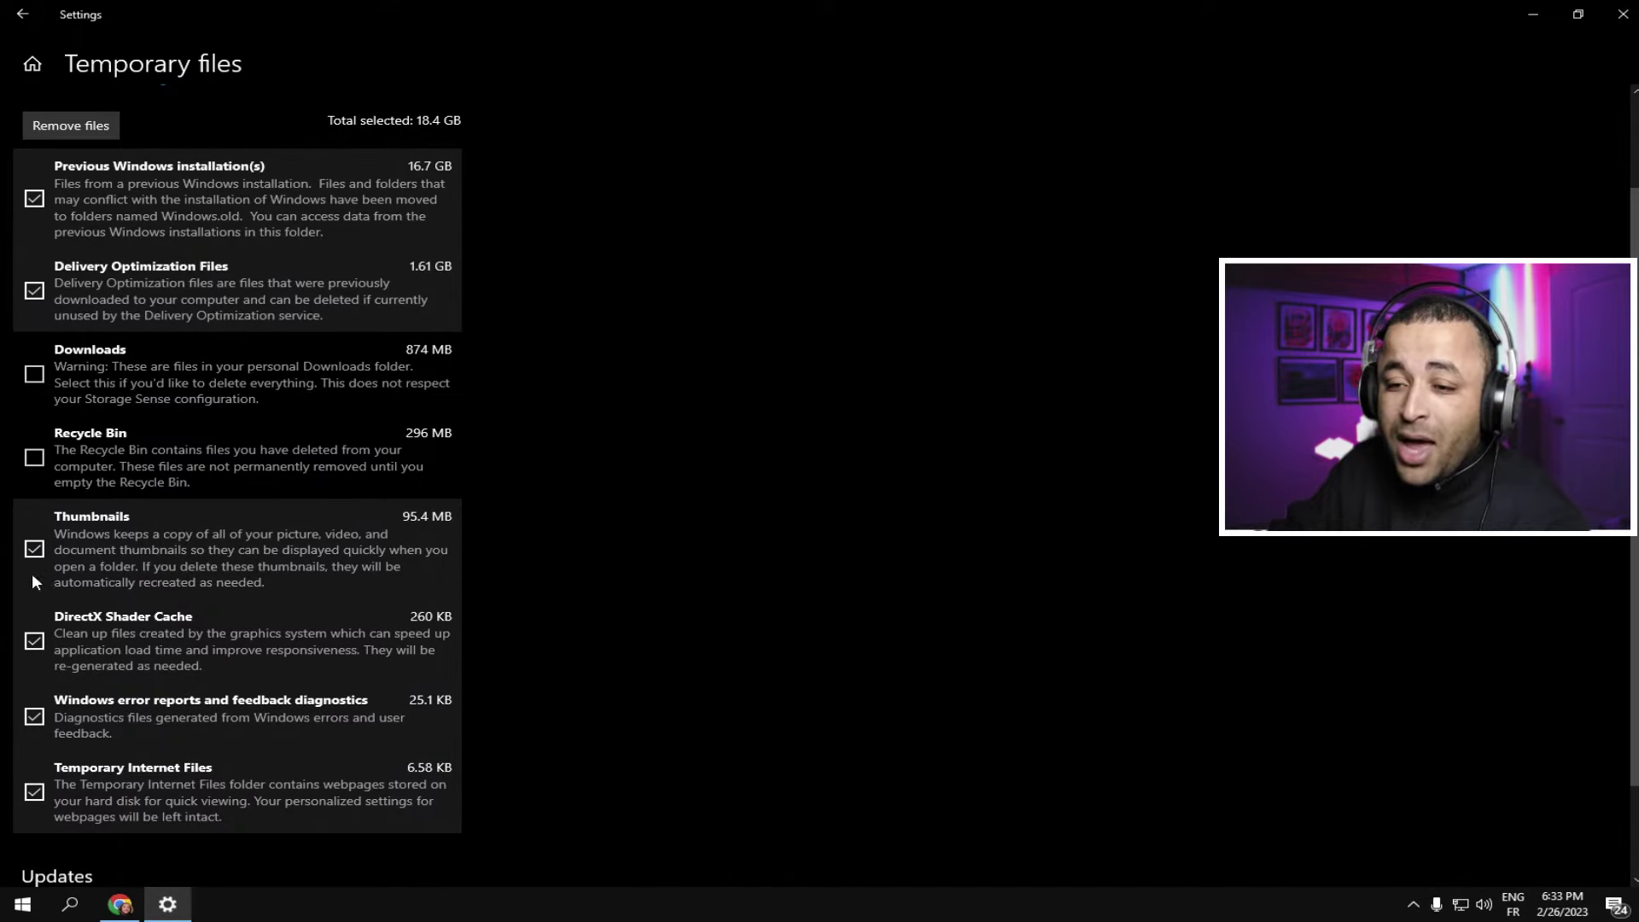
pyautogui.scroll(-2, 79, 772)
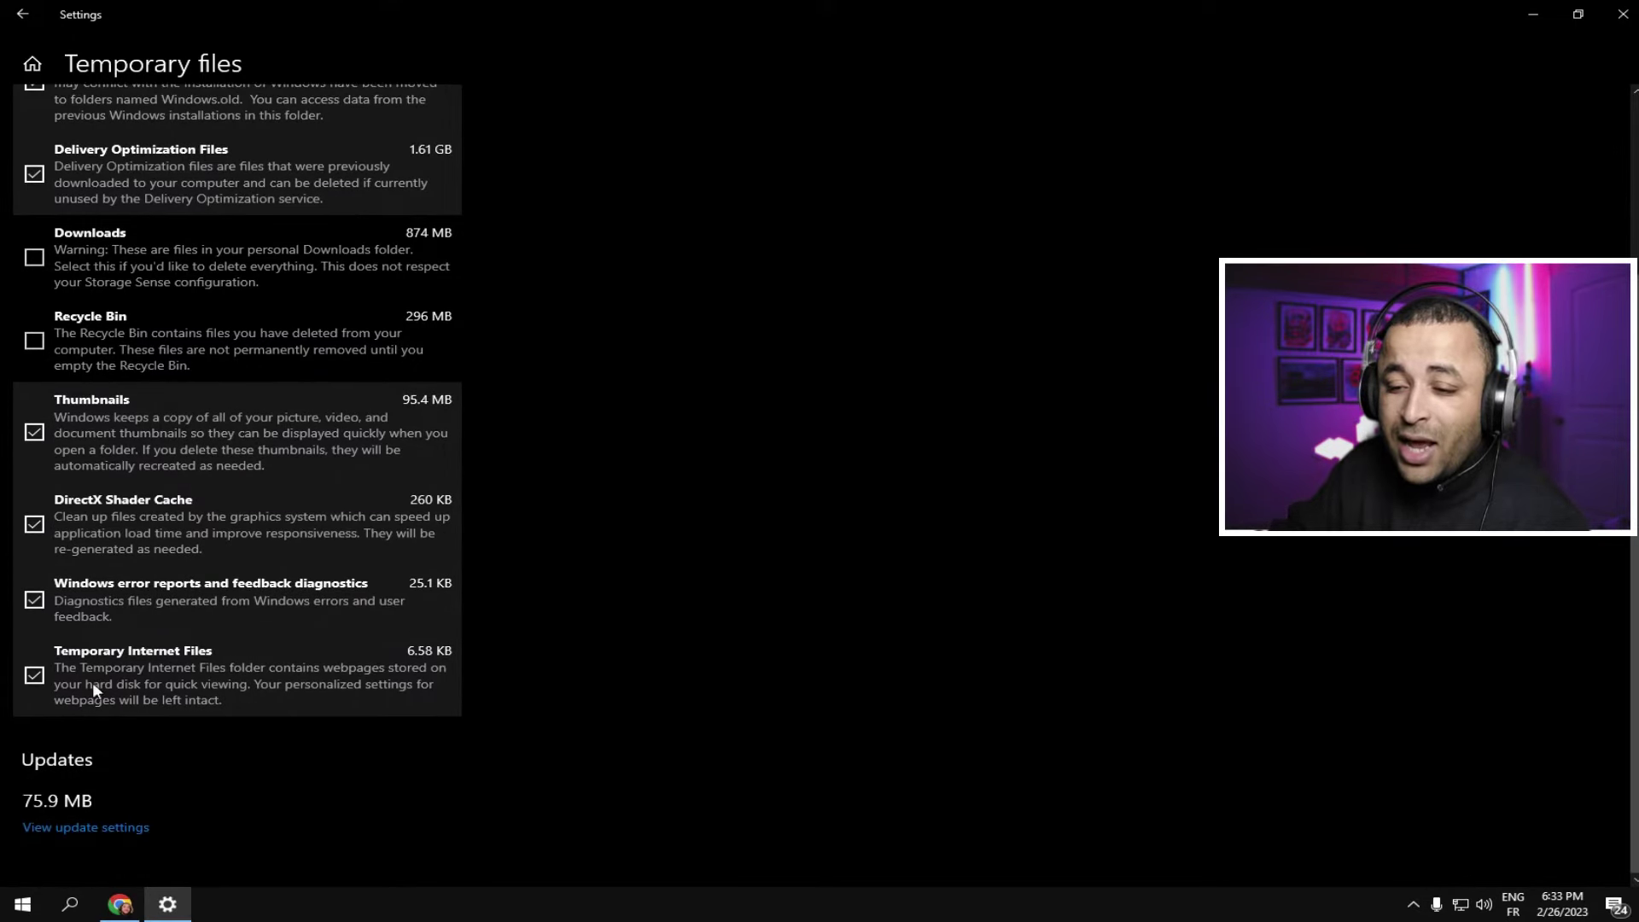
pyautogui.scroll(3, 182, 751)
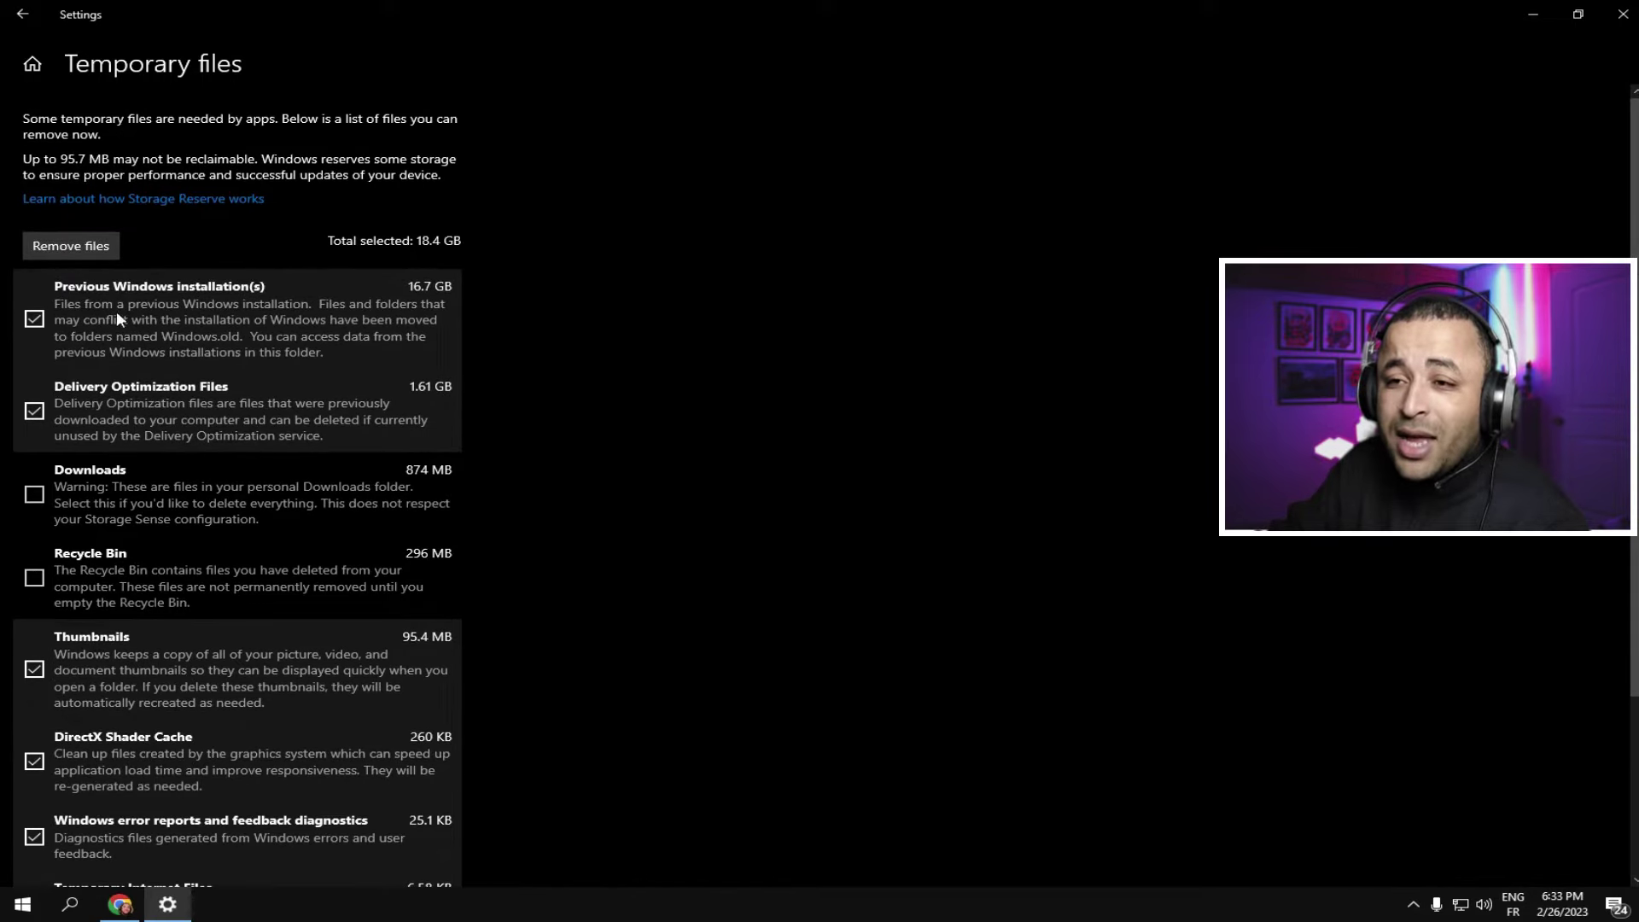
pyautogui.click(67, 251)
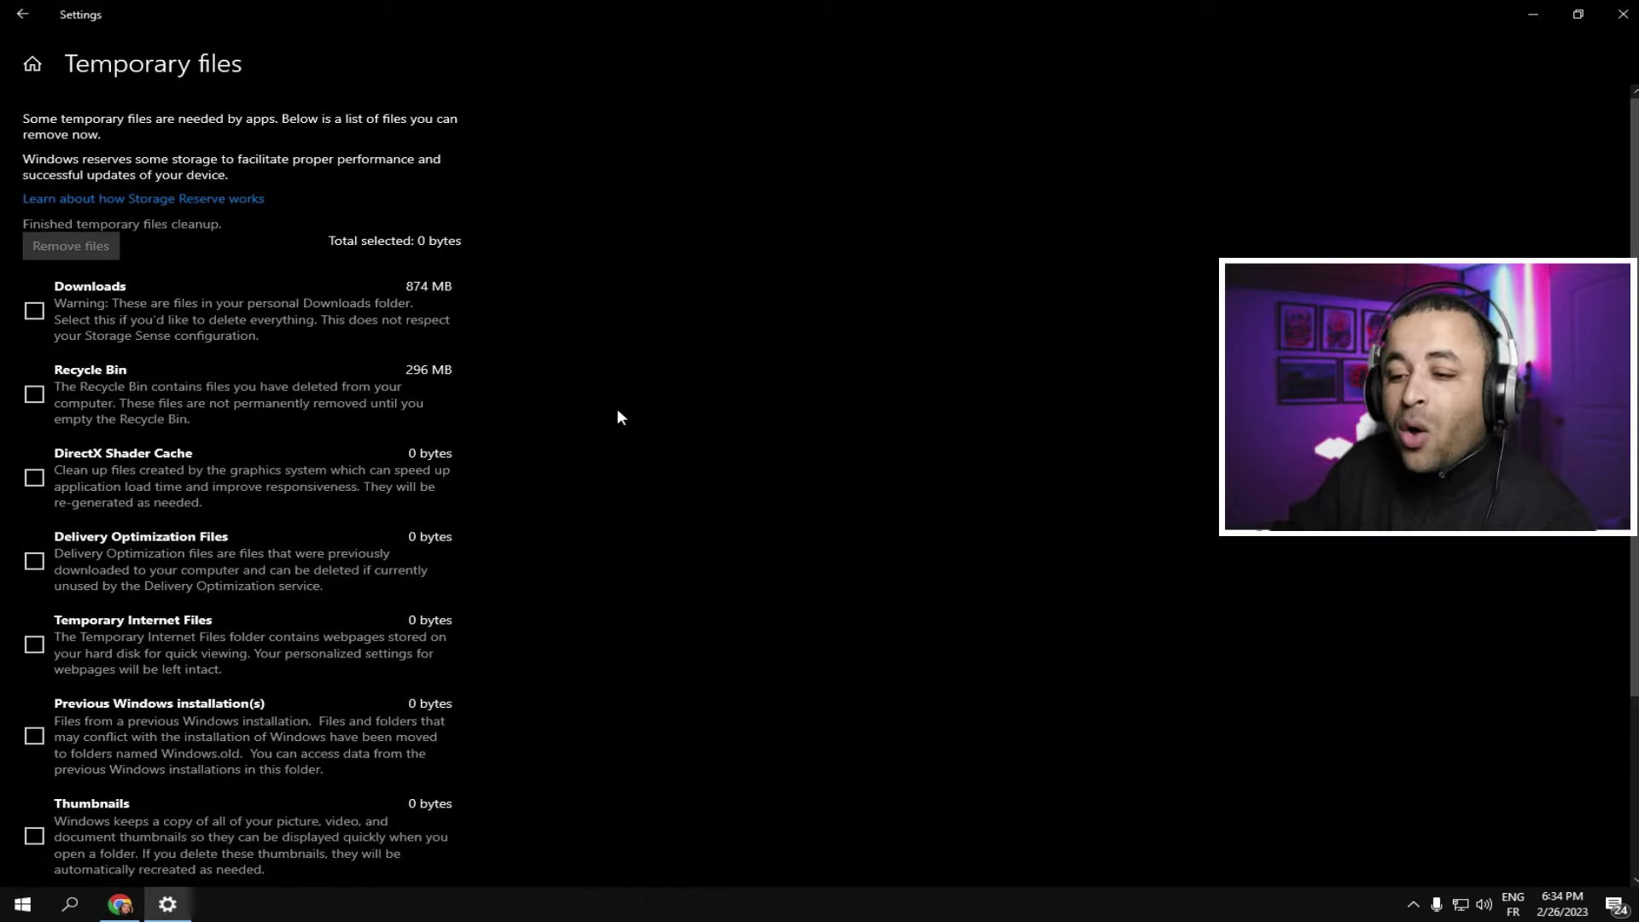
# Step: Look over the temporary files list after the cleanup and close Settings
pyautogui.scroll(-3, 555, 486)
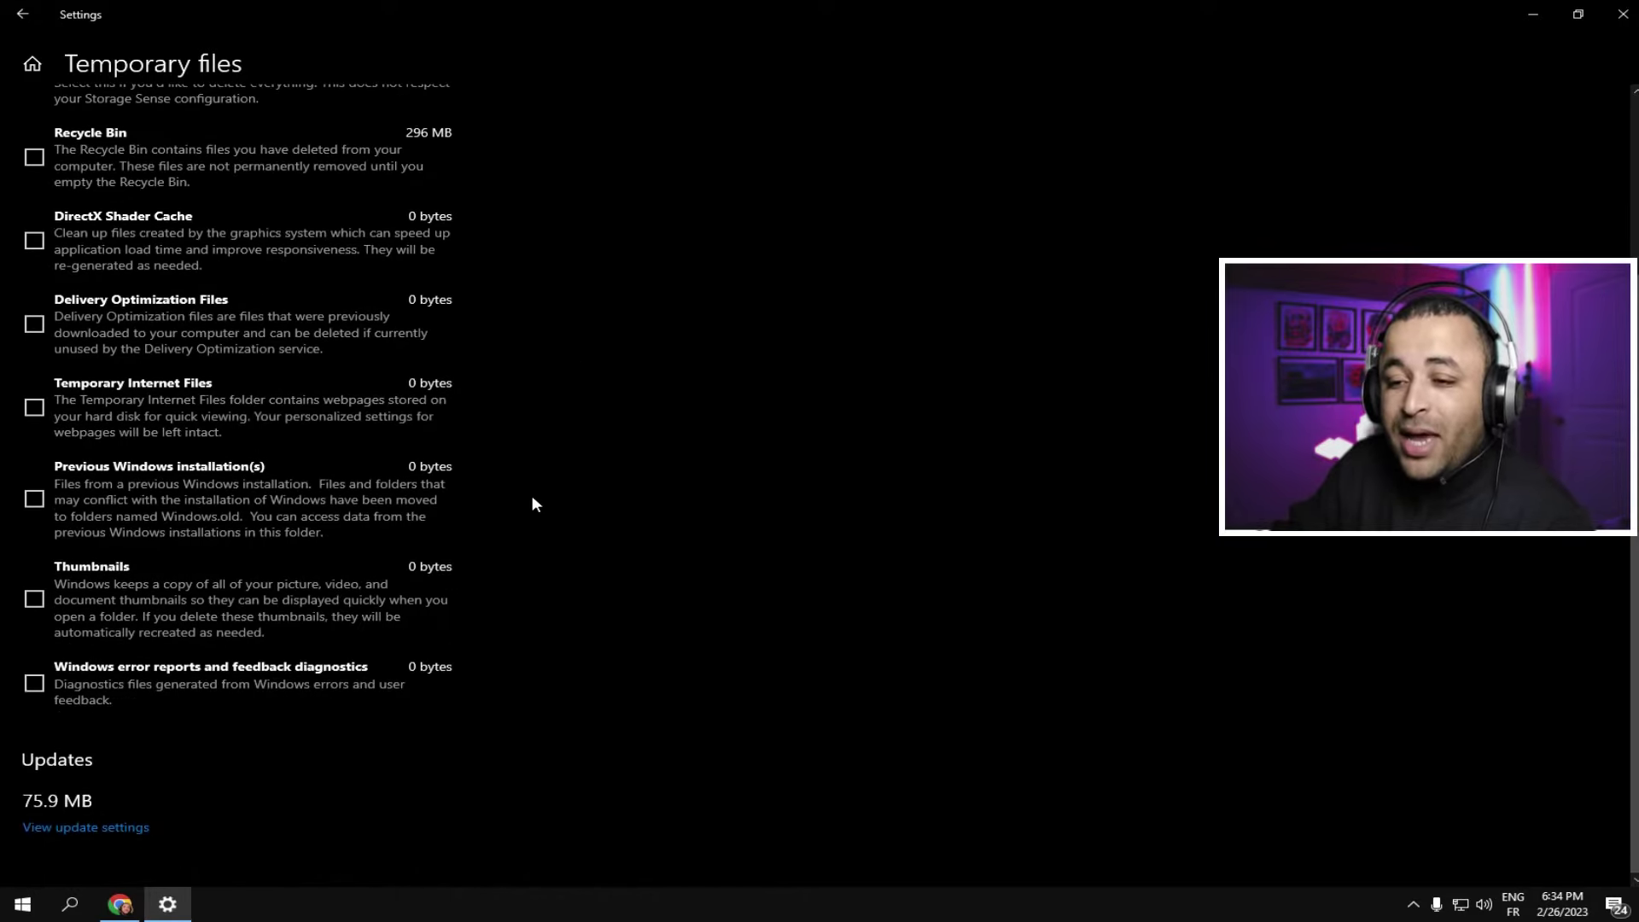
pyautogui.scroll(3, 273, 393)
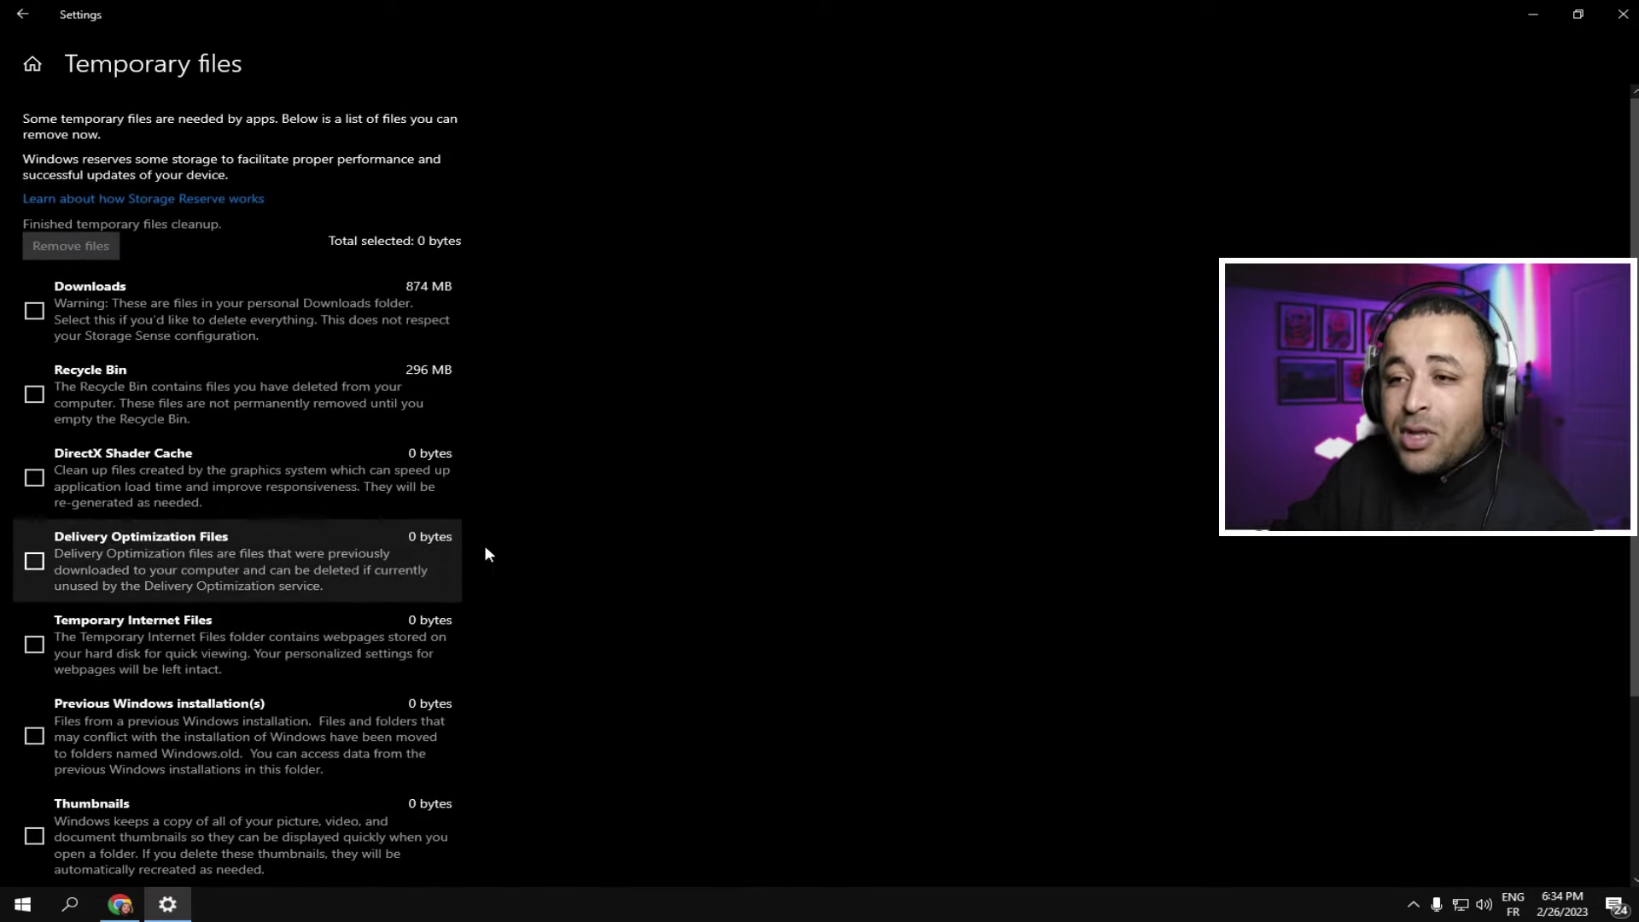
pyautogui.click(1622, 13)
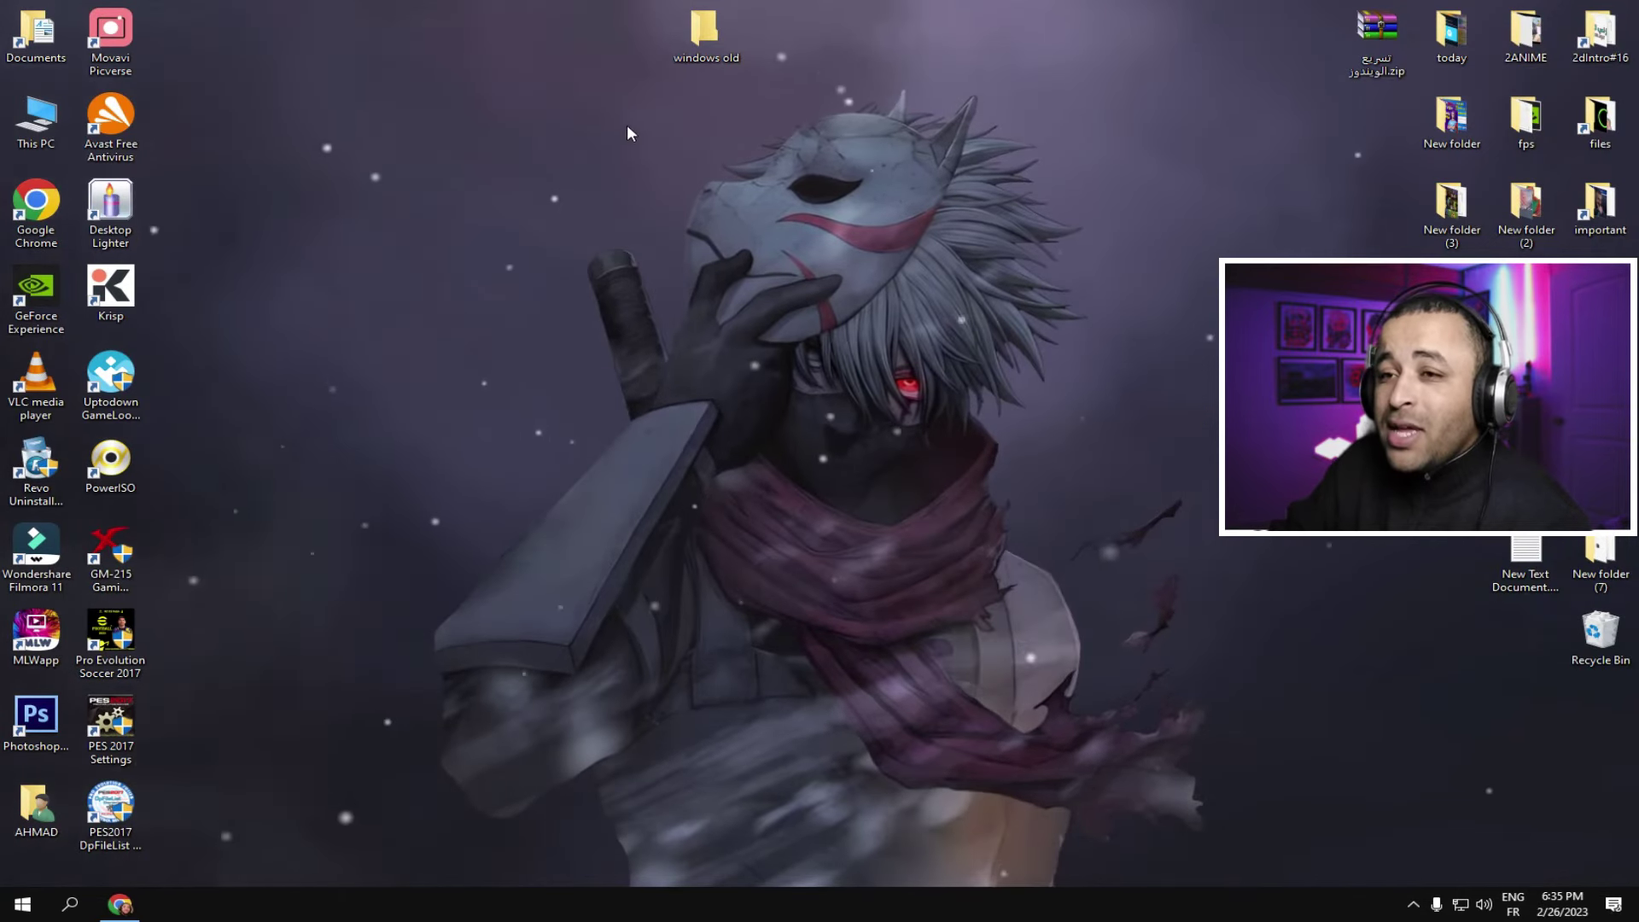
# Step: Check the C: drive's free space and whether Windows.old is still among its folders, and close the window
pyautogui.doubleClick(36, 124)
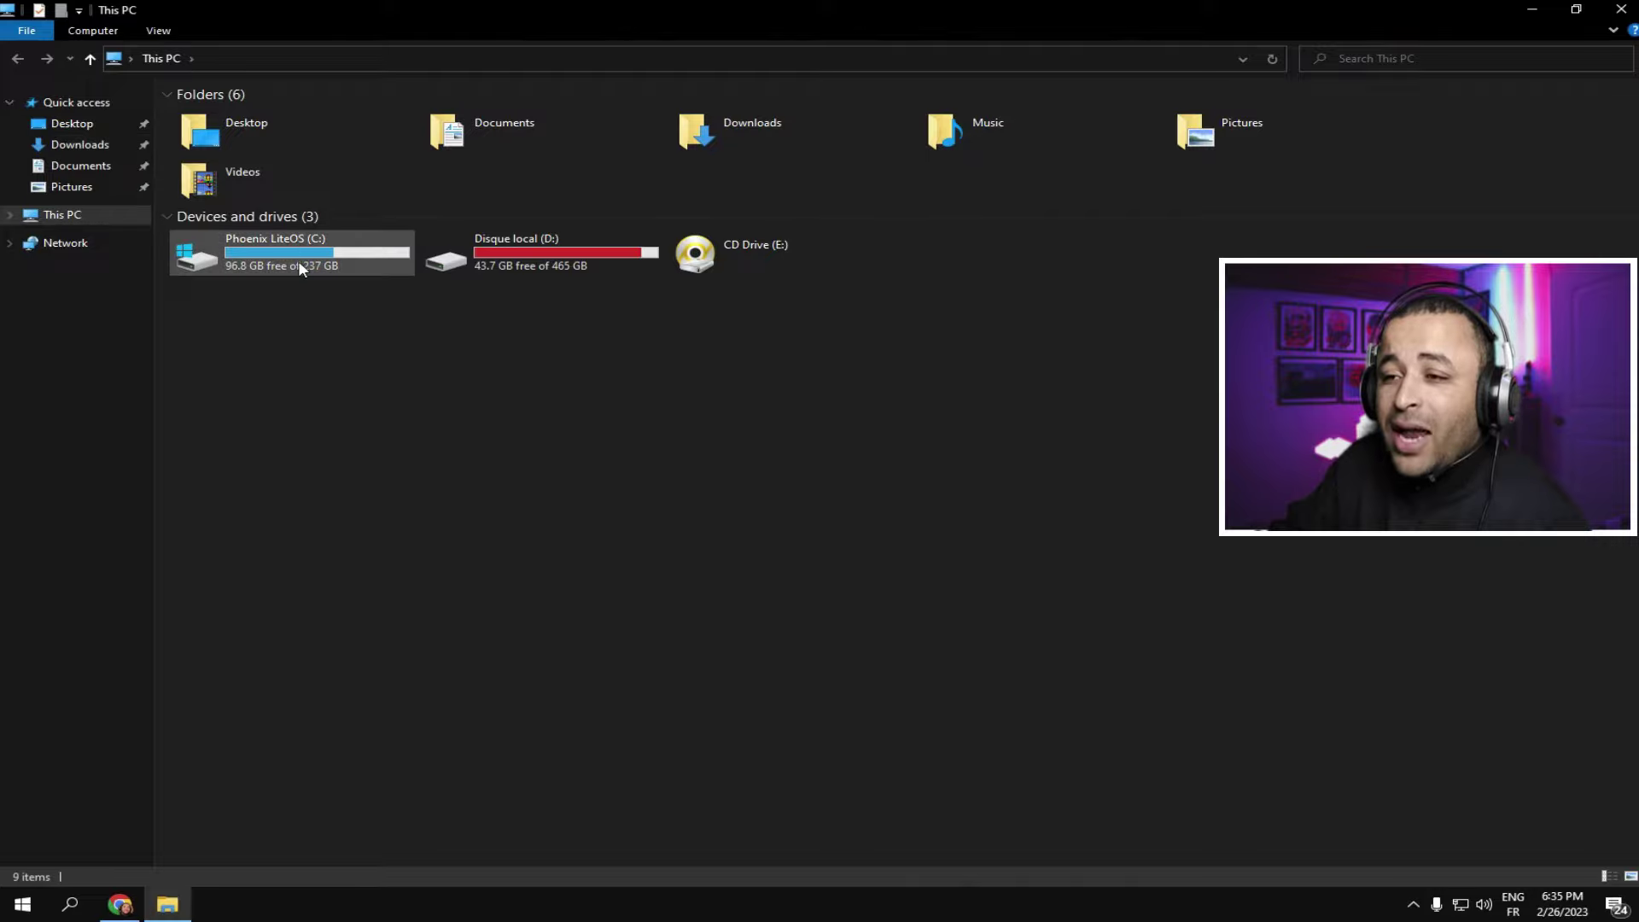
pyautogui.doubleClick(241, 266)
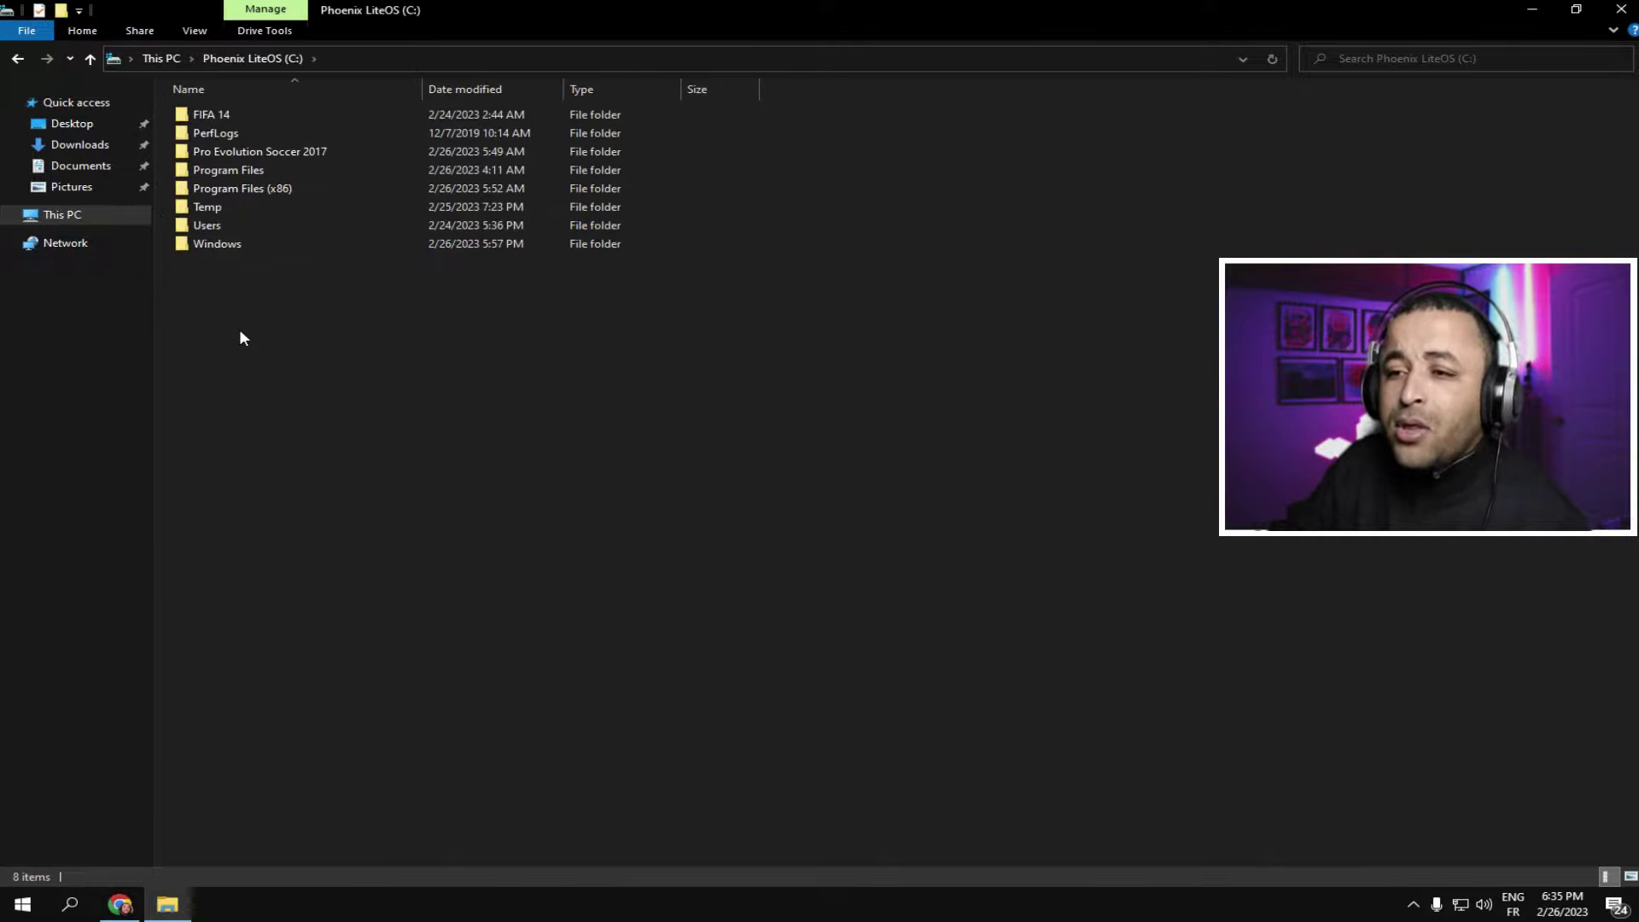
pyautogui.moveTo(248, 375); pyautogui.dragTo(297, 565)
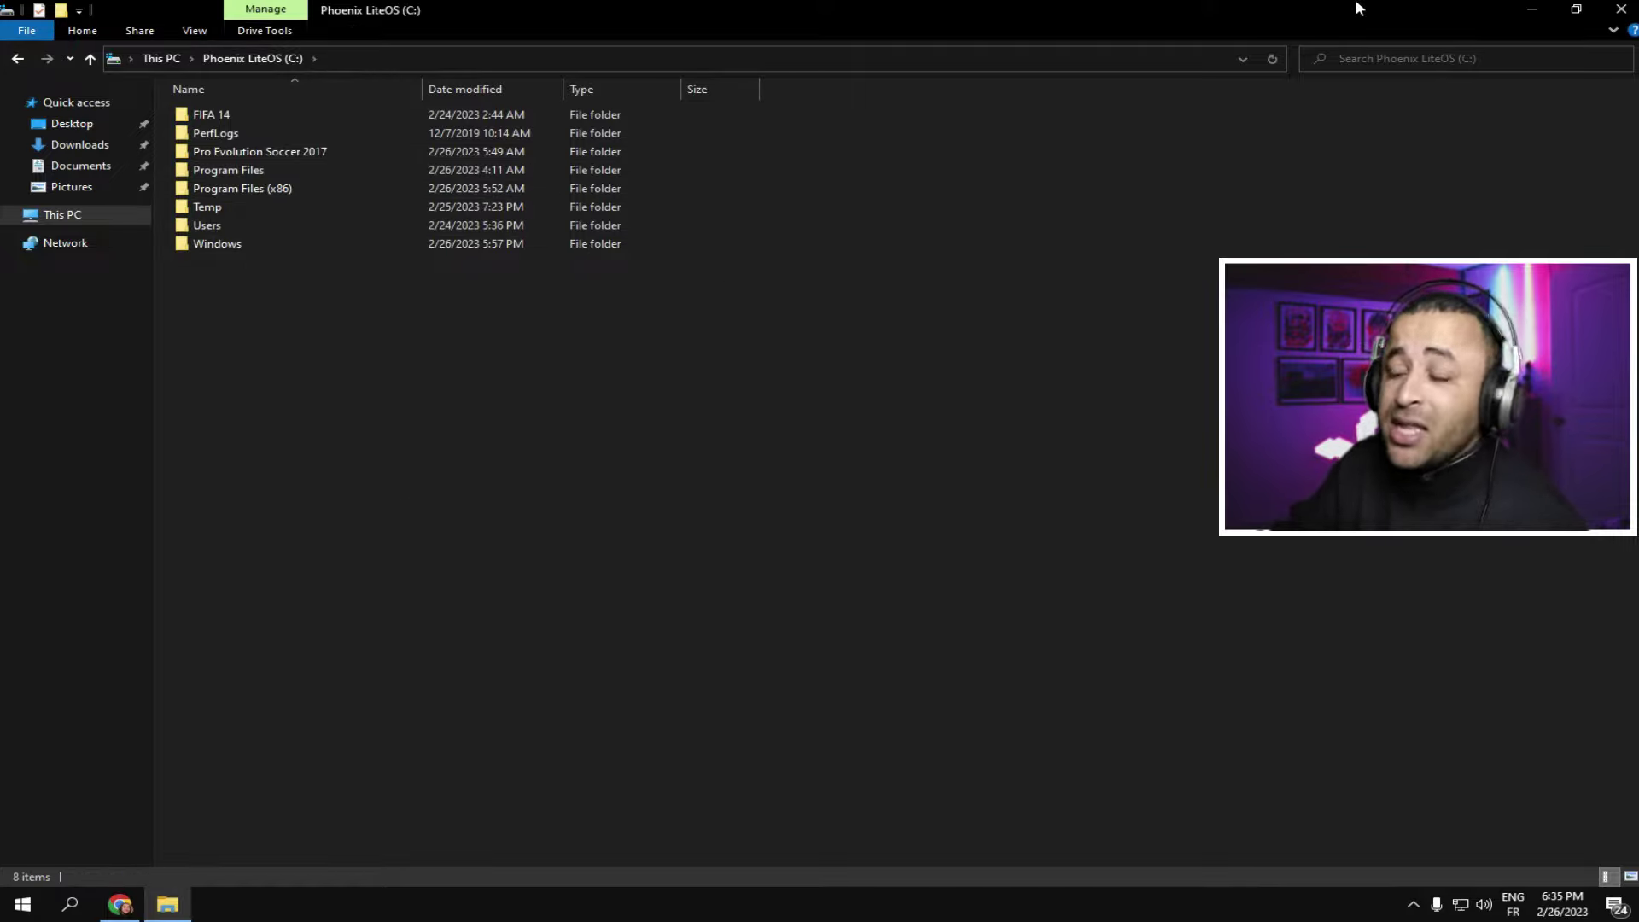
pyautogui.hotkey('alt', 'F4')
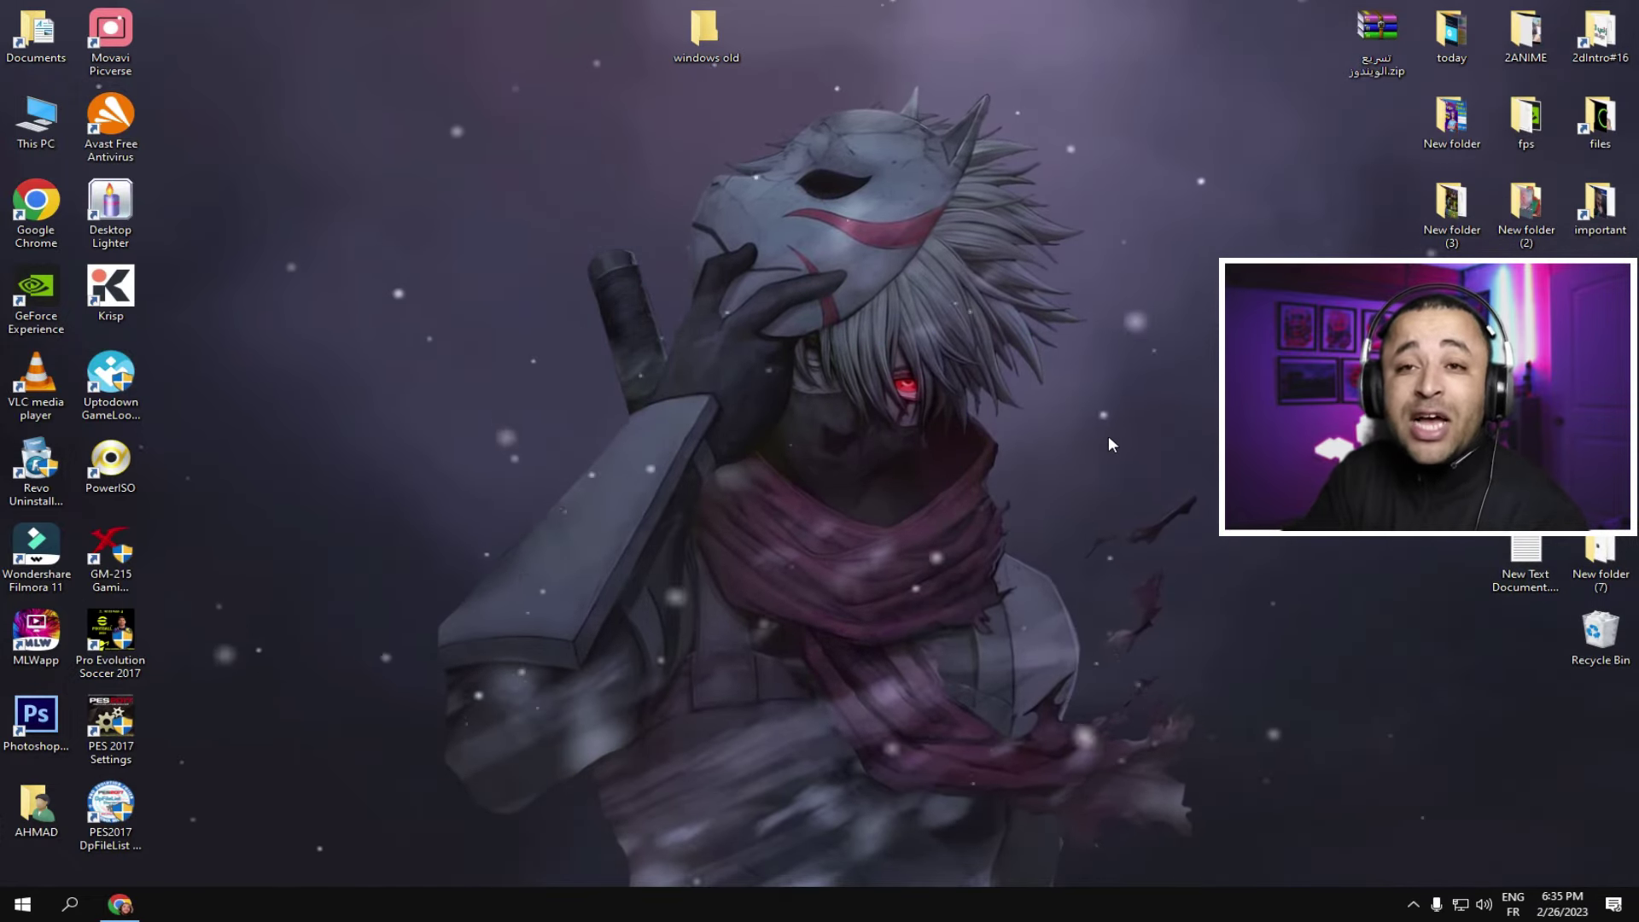